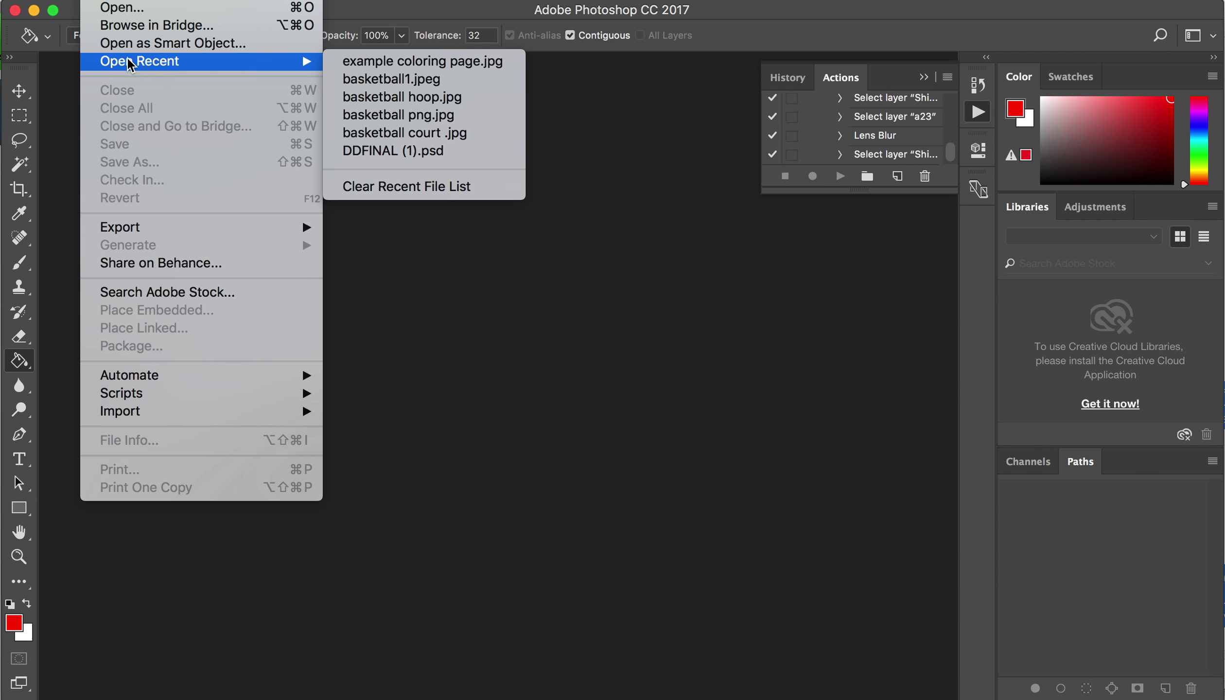
Open the image example coloring page.jpg from the Desktop
{"action": "left_click", "coordinate": [116, 7]}
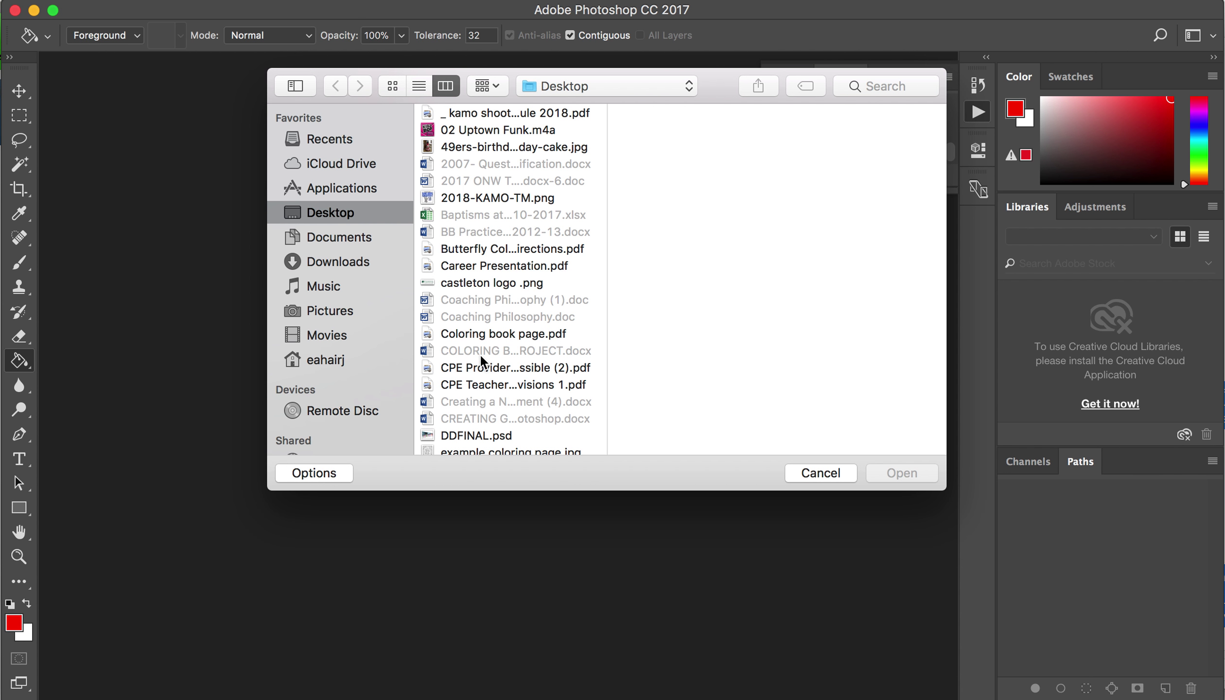
{"action": "scroll", "coordinate": [480, 353], "scroll_direction": "down", "scroll_amount": 5}
{"action": "left_click", "coordinate": [565, 343]}
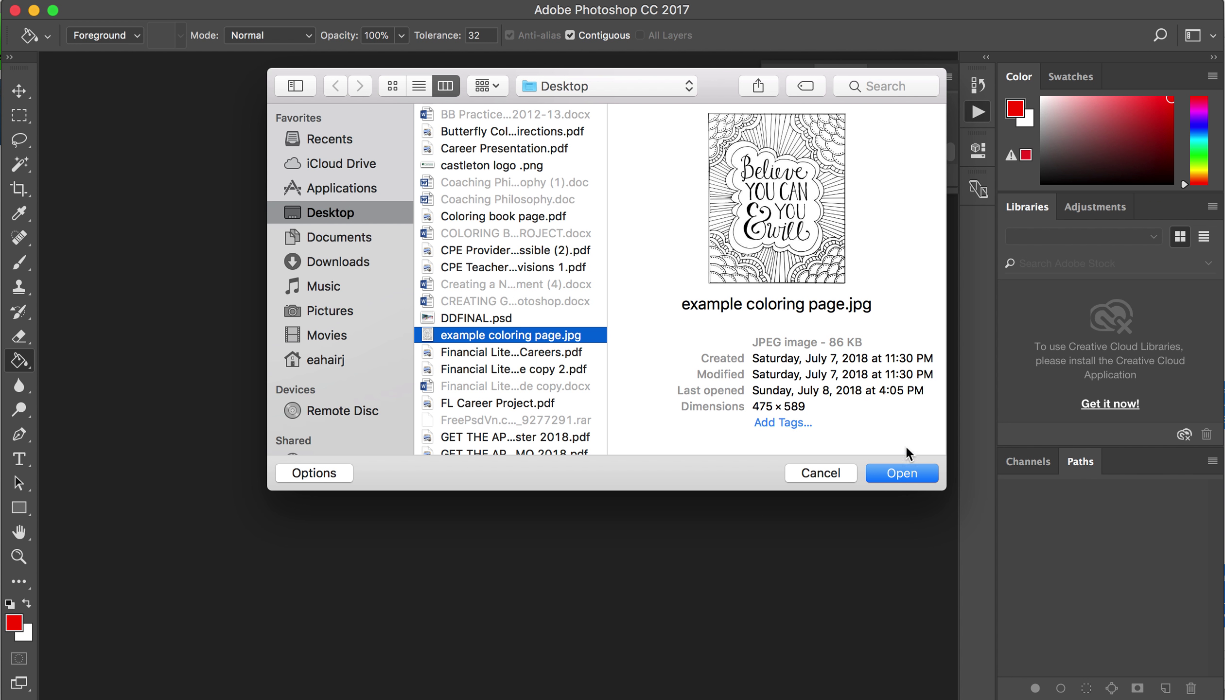
{"action": "left_click", "coordinate": [891, 476]}
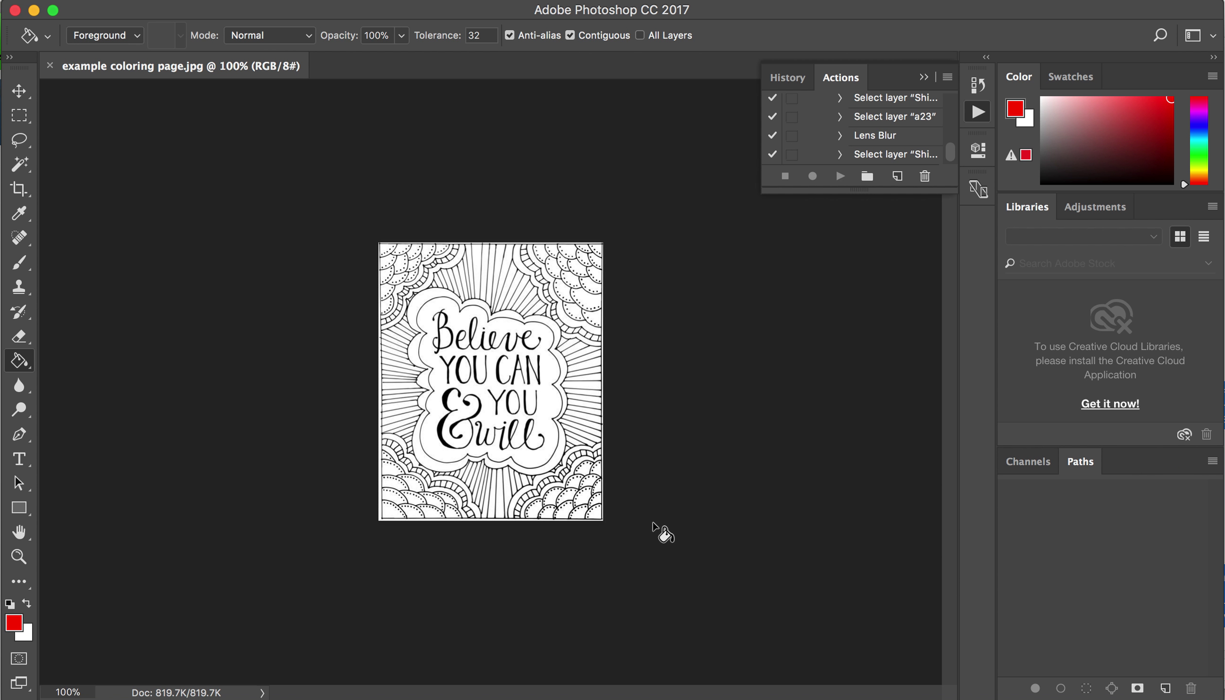
Set the coloring page's image mode to RGB Color
{"action": "left_click", "coordinate": [19, 557]}
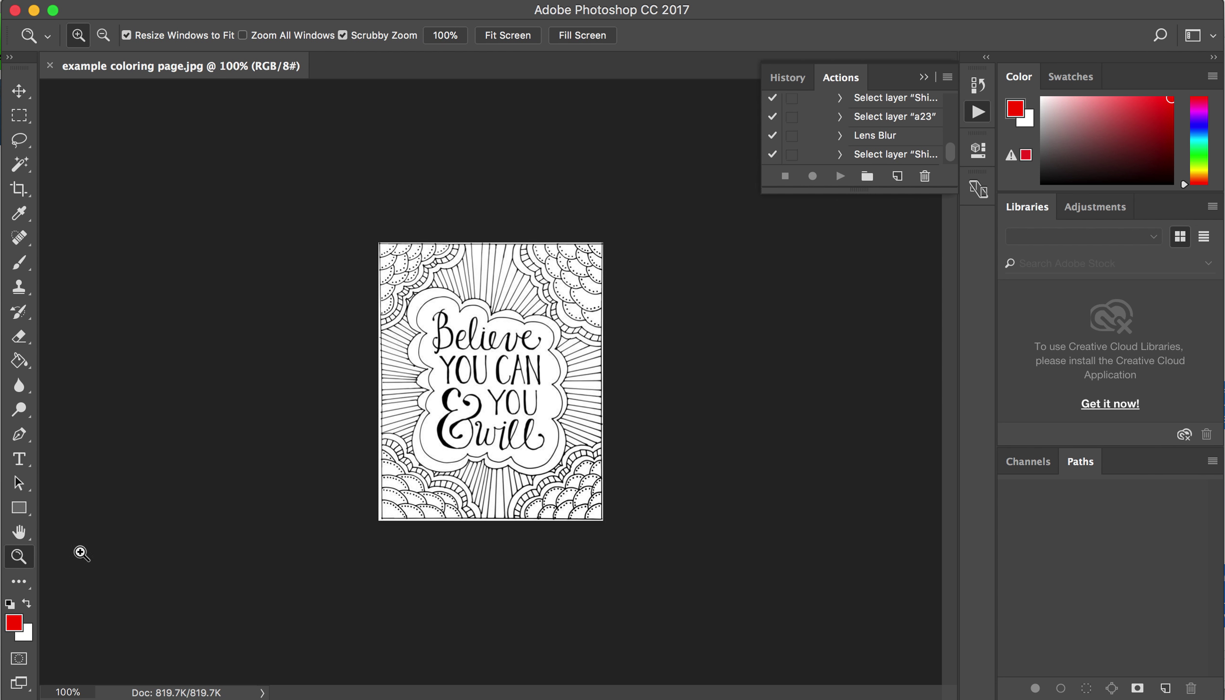
{"action": "left_click", "coordinate": [326, 546]}
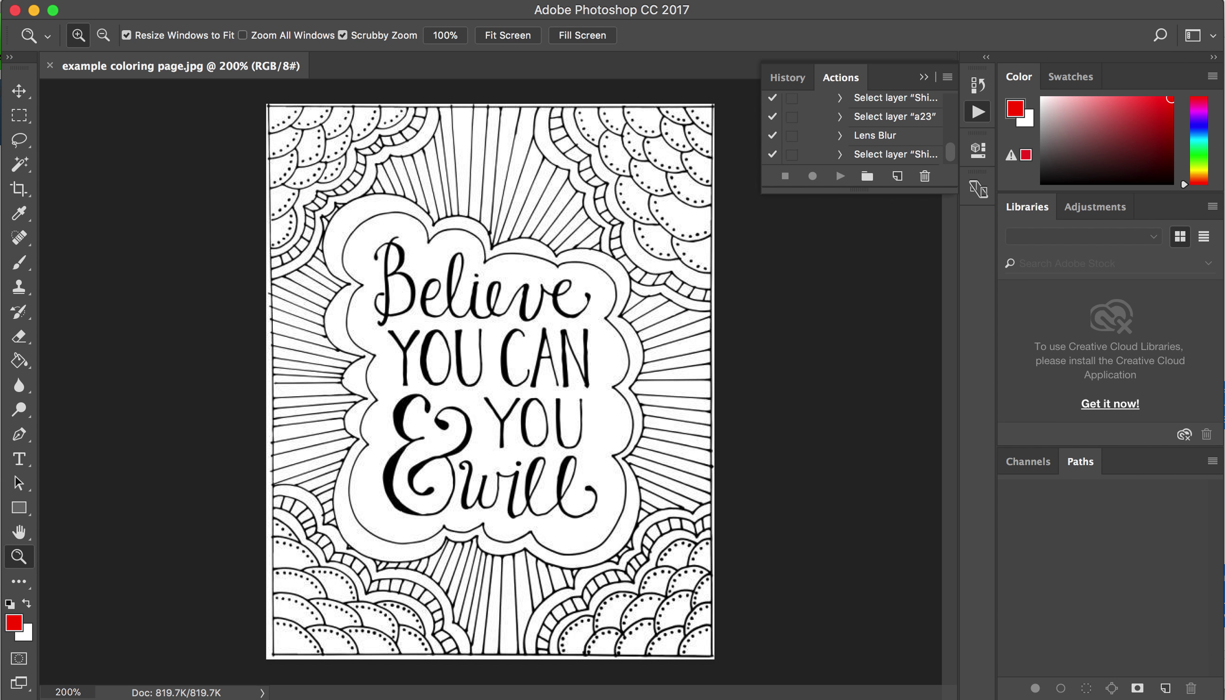
{"action": "left_click", "coordinate": [171, 1]}
{"action": "mouse_move", "coordinate": [214, 4]}
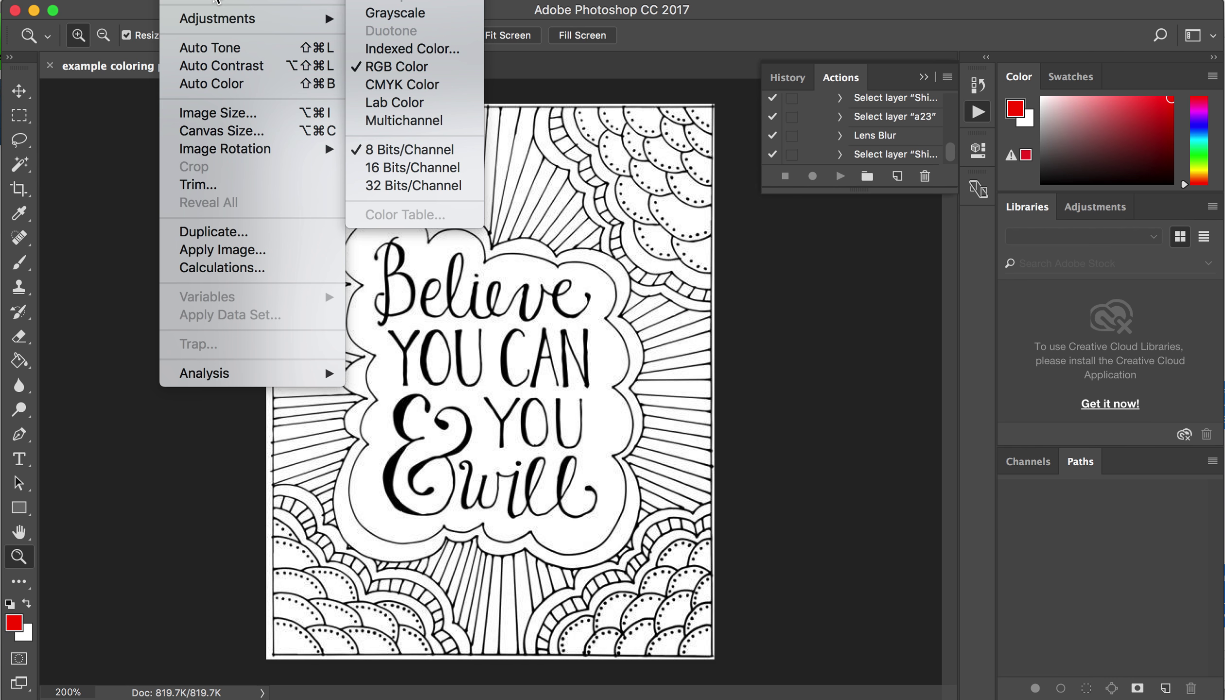
{"action": "left_click", "coordinate": [384, 68]}
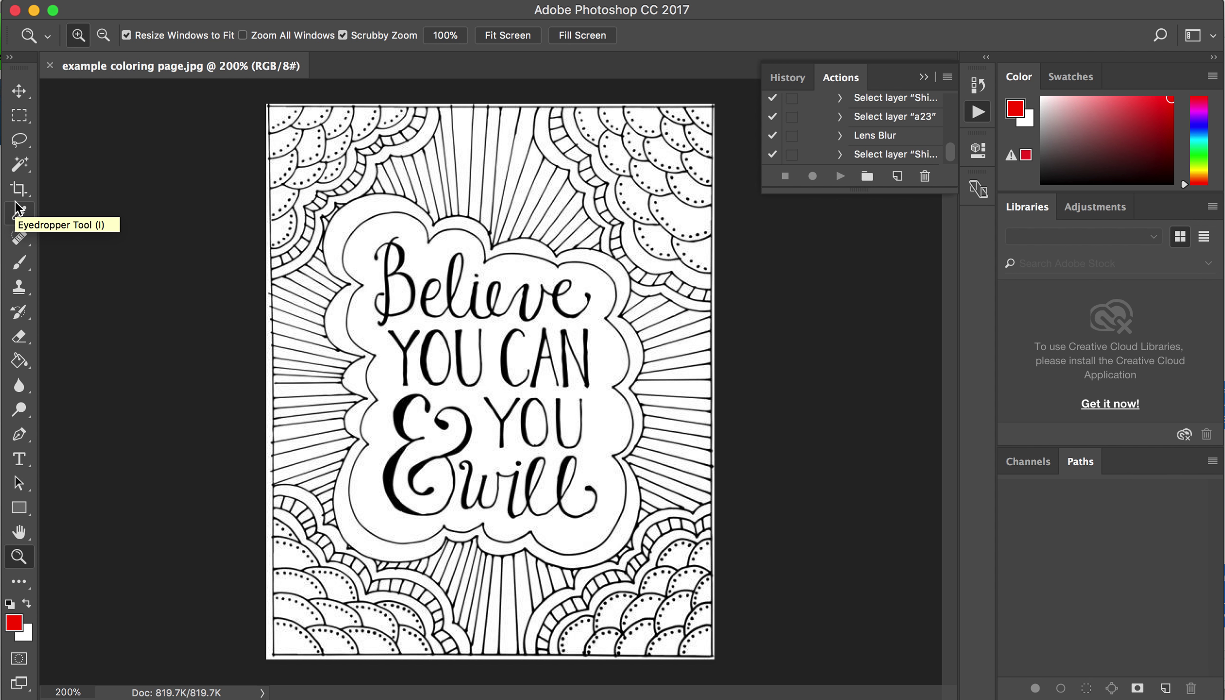
Set the foreground color to a slightly softer crimson red
{"action": "left_click", "coordinate": [13, 622]}
{"action": "mouse_move", "coordinate": [555, 300]}
{"action": "left_mouse_down"}
{"action": "mouse_move", "coordinate": [549, 266]}
{"action": "mouse_move", "coordinate": [541, 320]}
{"action": "mouse_move", "coordinate": [574, 224]}
{"action": "mouse_move", "coordinate": [545, 213]}
{"action": "left_mouse_up"}
{"action": "left_click", "coordinate": [794, 194]}
{"action": "key", "text": "z"}
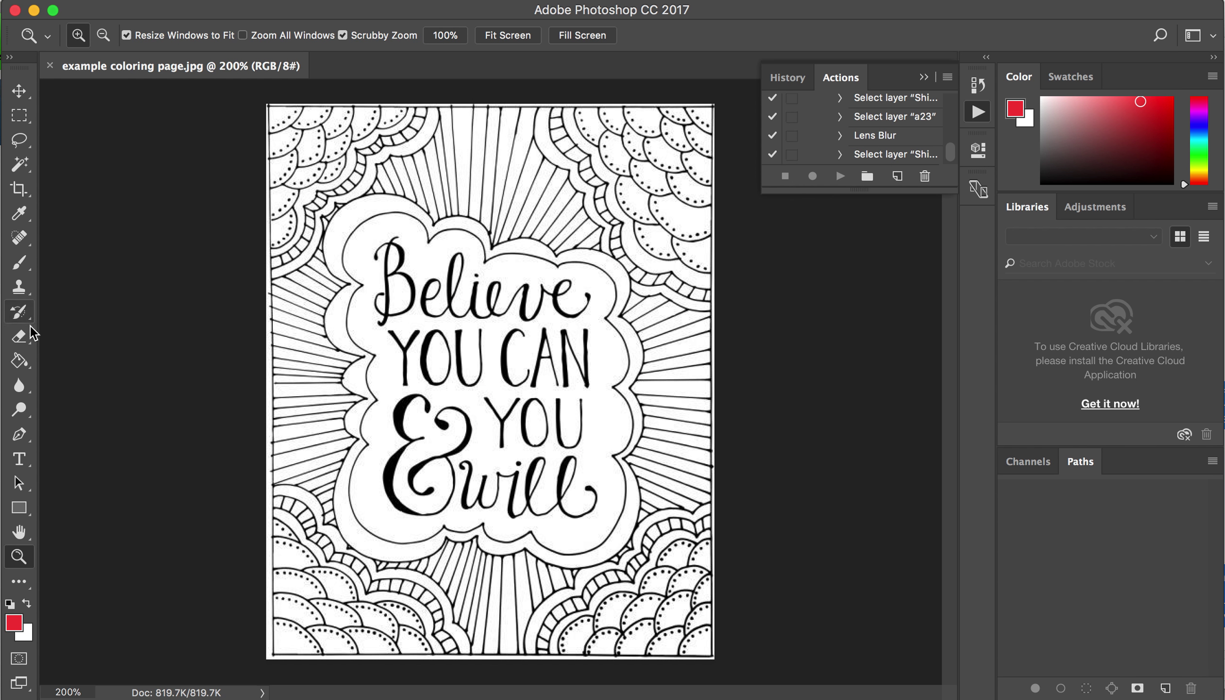
Fill several scallops in the page's upper-left corner with red using the Paint Bucket tool
{"action": "left_click", "coordinate": [23, 362]}
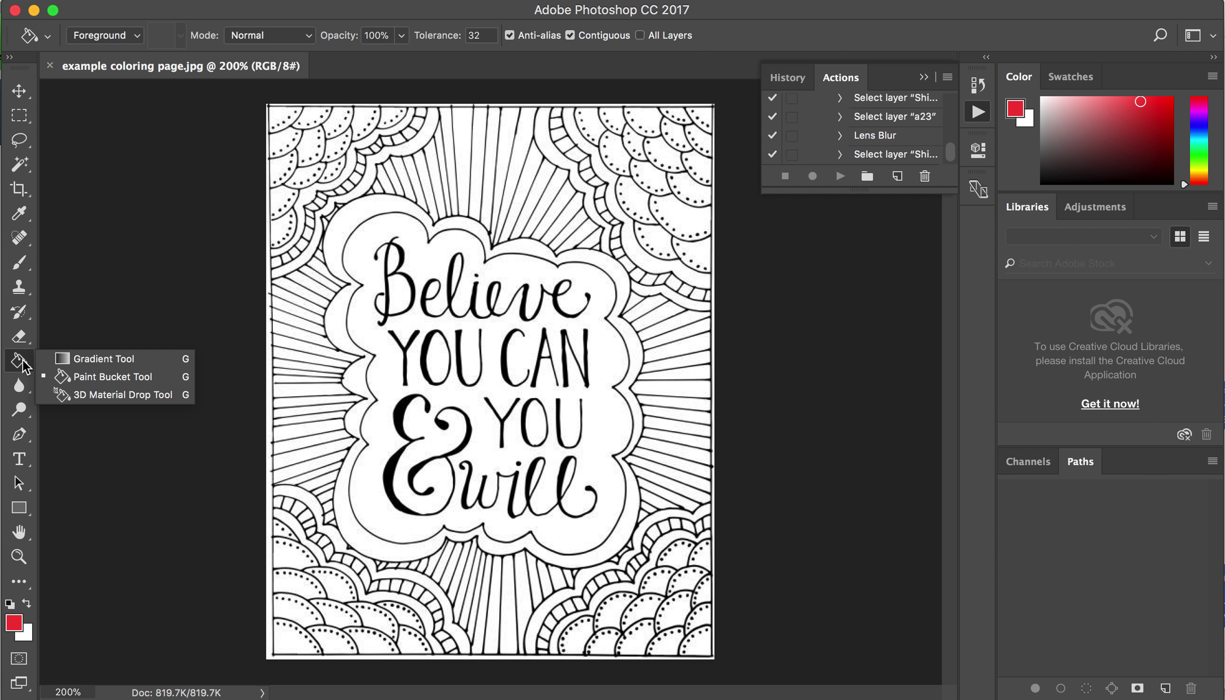
{"action": "left_click", "coordinate": [70, 382]}
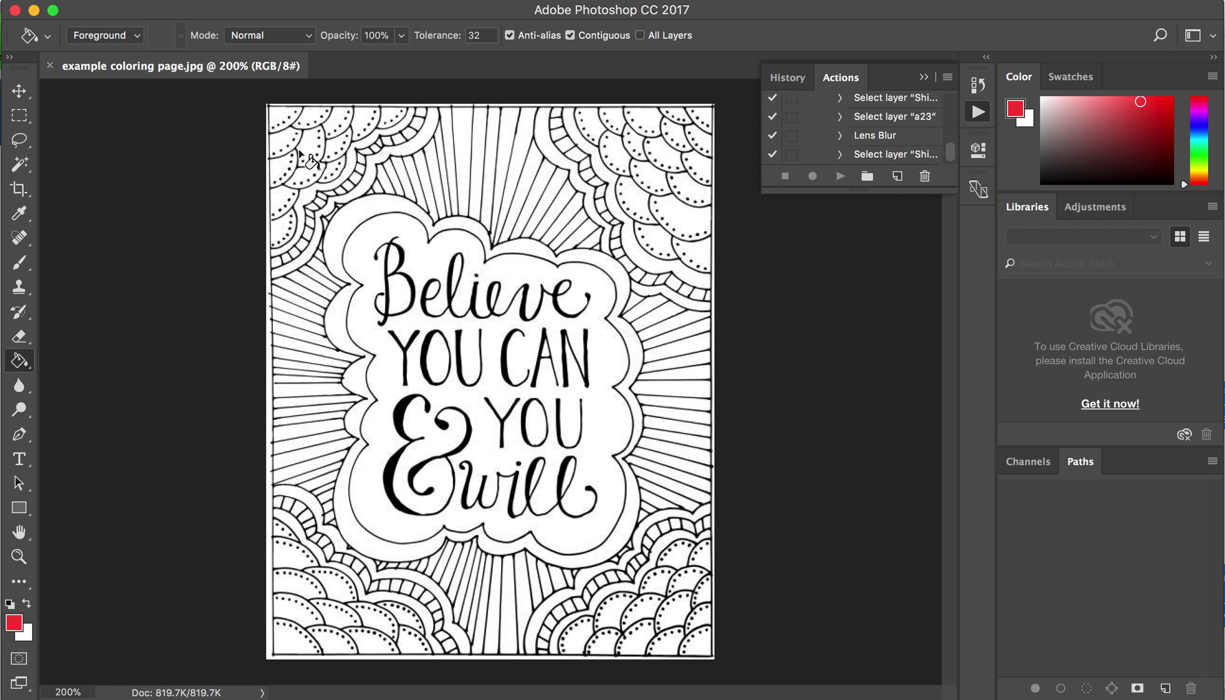
{"action": "left_click", "coordinate": [278, 167]}
{"action": "left_click", "coordinate": [306, 145]}
{"action": "left_click", "coordinate": [337, 119]}
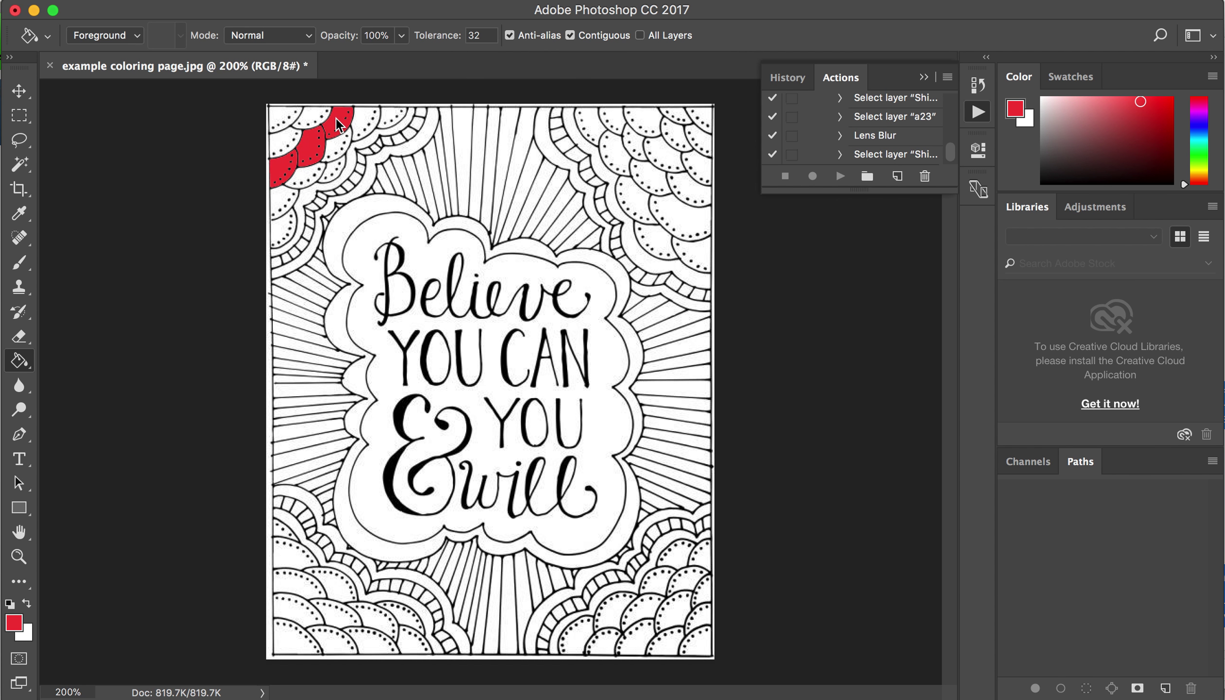
{"action": "left_click", "coordinate": [292, 233]}
{"action": "left_click", "coordinate": [334, 172]}
{"action": "left_click", "coordinate": [392, 118]}
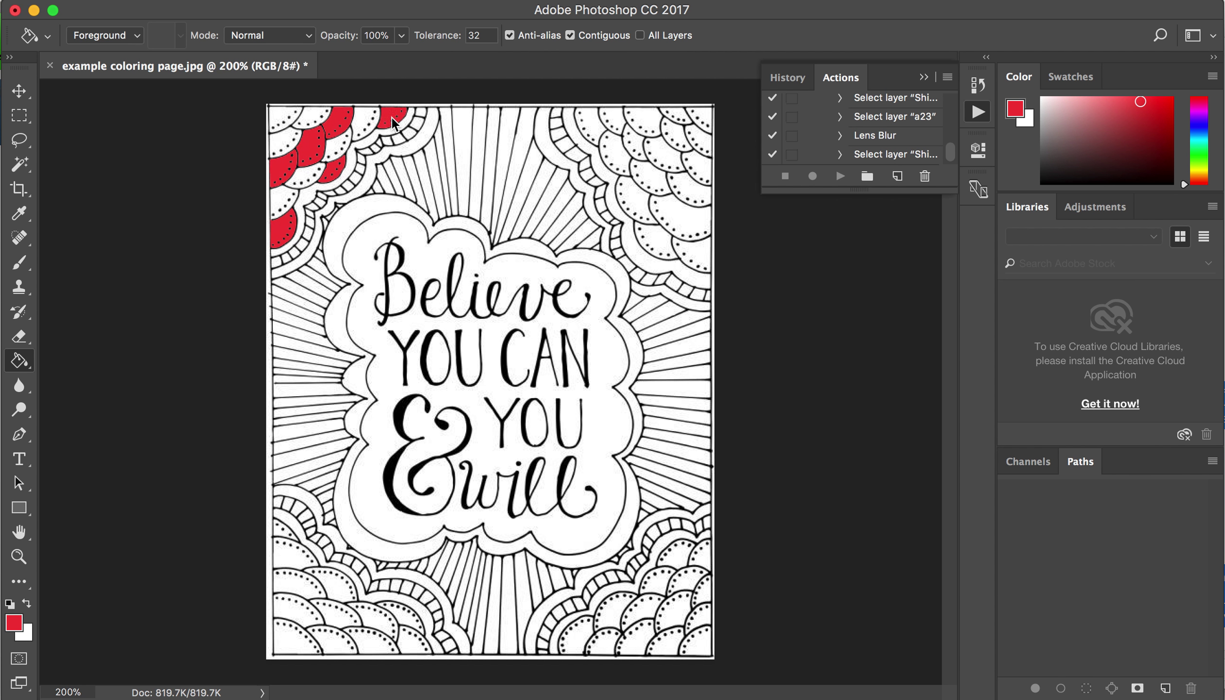
{"action": "left_click", "coordinate": [285, 120]}
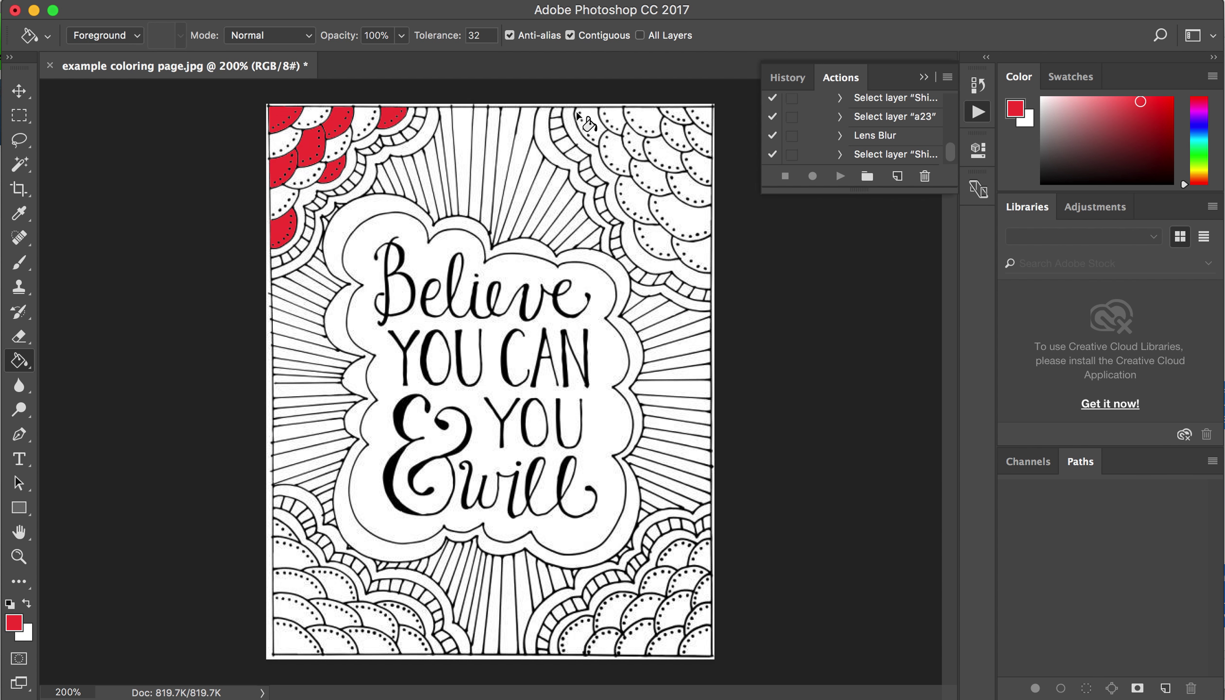
Fill scallops across the page's upper-right corner with red, leaving some of them white
{"action": "left_click", "coordinate": [590, 123]}
{"action": "left_click", "coordinate": [647, 122]}
{"action": "left_click", "coordinate": [700, 119]}
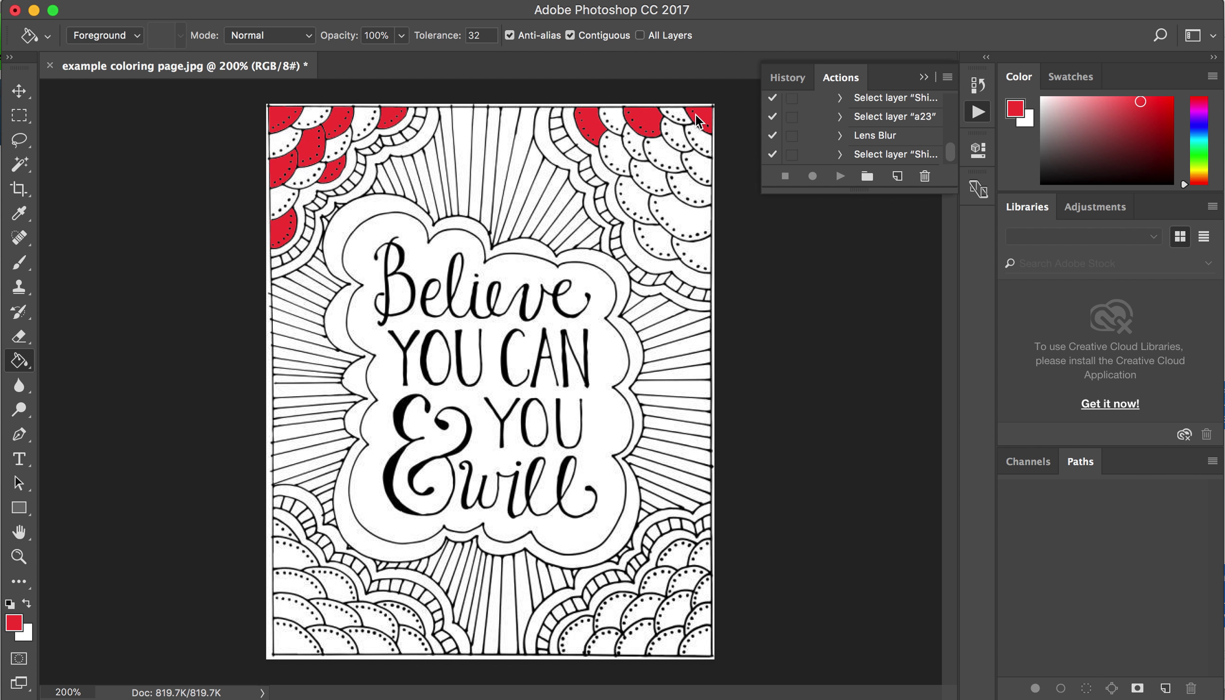
{"action": "left_click", "coordinate": [681, 141]}
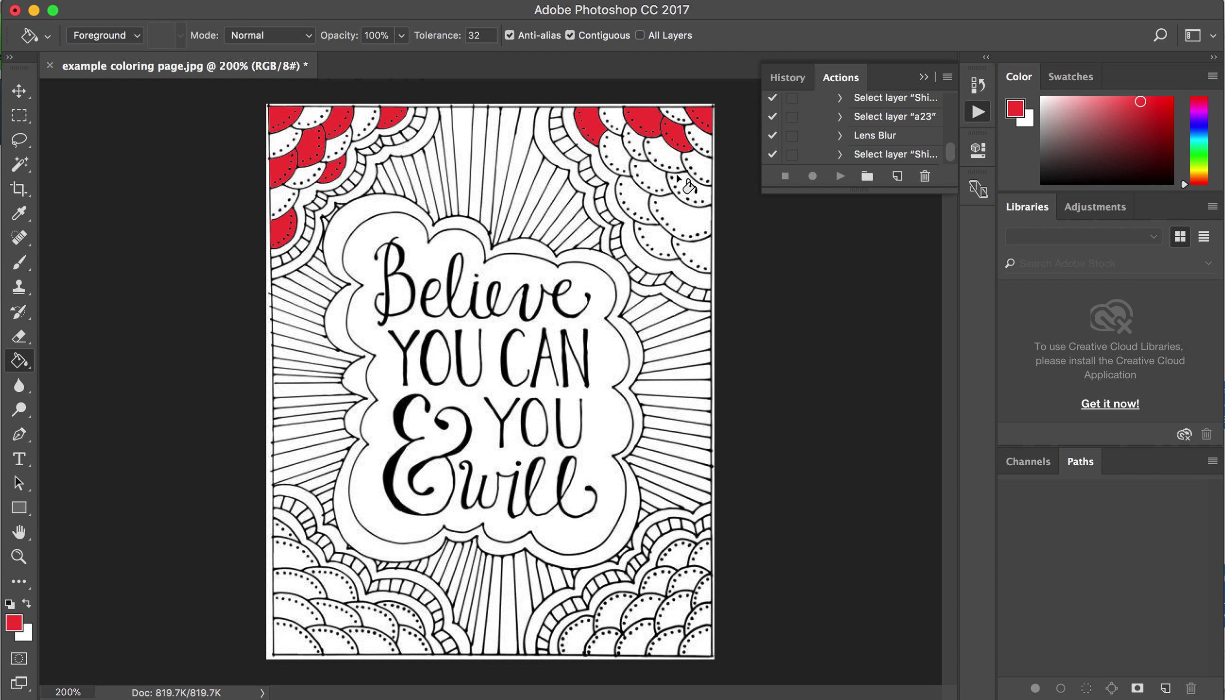
{"action": "left_click", "coordinate": [670, 164]}
{"action": "left_click", "coordinate": [690, 190]}
{"action": "left_click", "coordinate": [692, 169]}
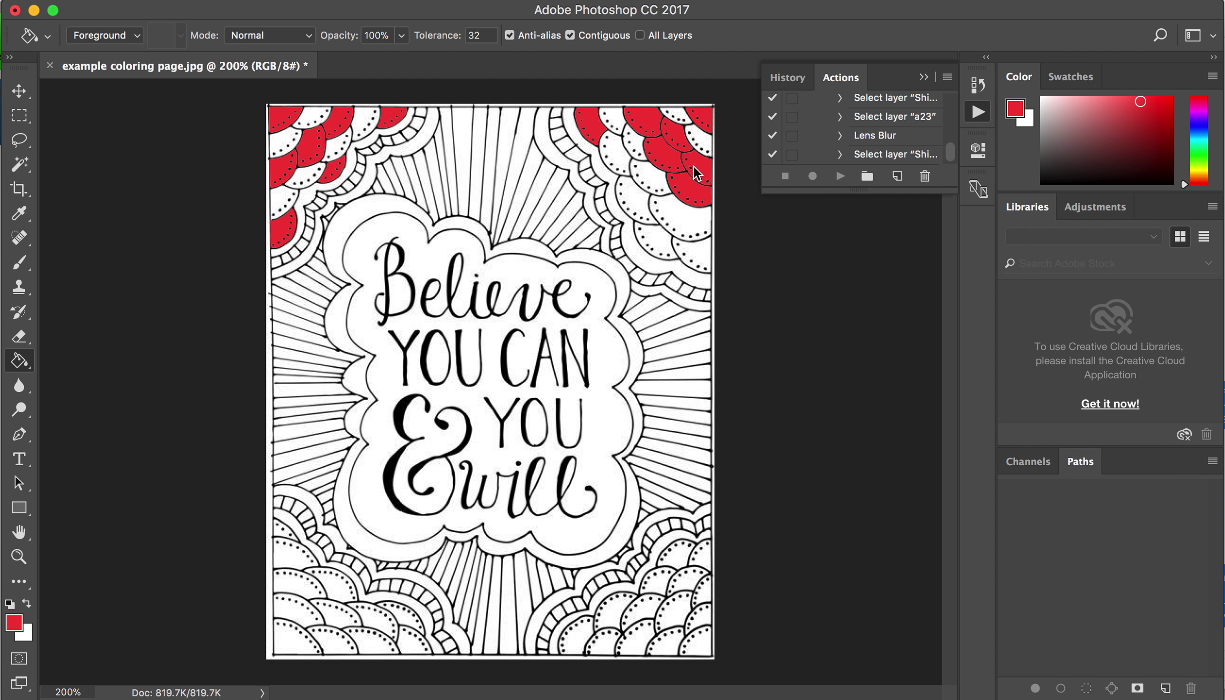
{"action": "left_click", "coordinate": [616, 161]}
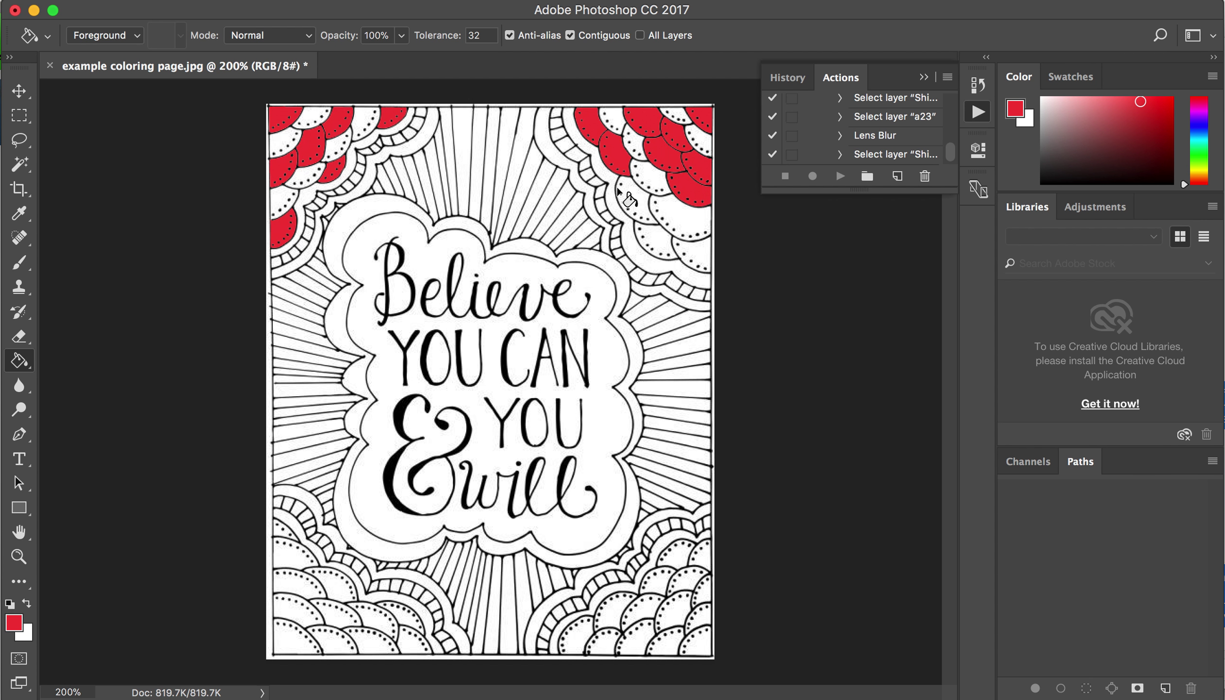
{"action": "left_click", "coordinate": [622, 192]}
{"action": "left_click", "coordinate": [656, 243]}
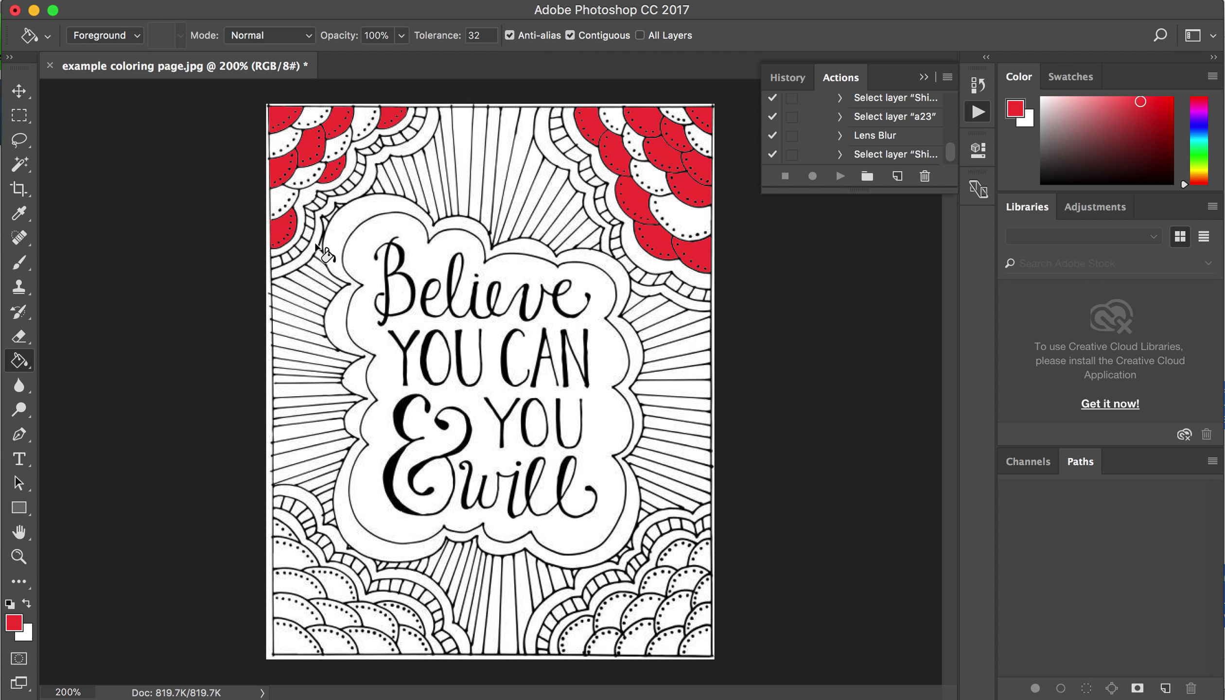
Fill the outer wavy bands around both upper corner motifs with red
{"action": "left_click", "coordinate": [320, 217]}
{"action": "left_click", "coordinate": [570, 177]}
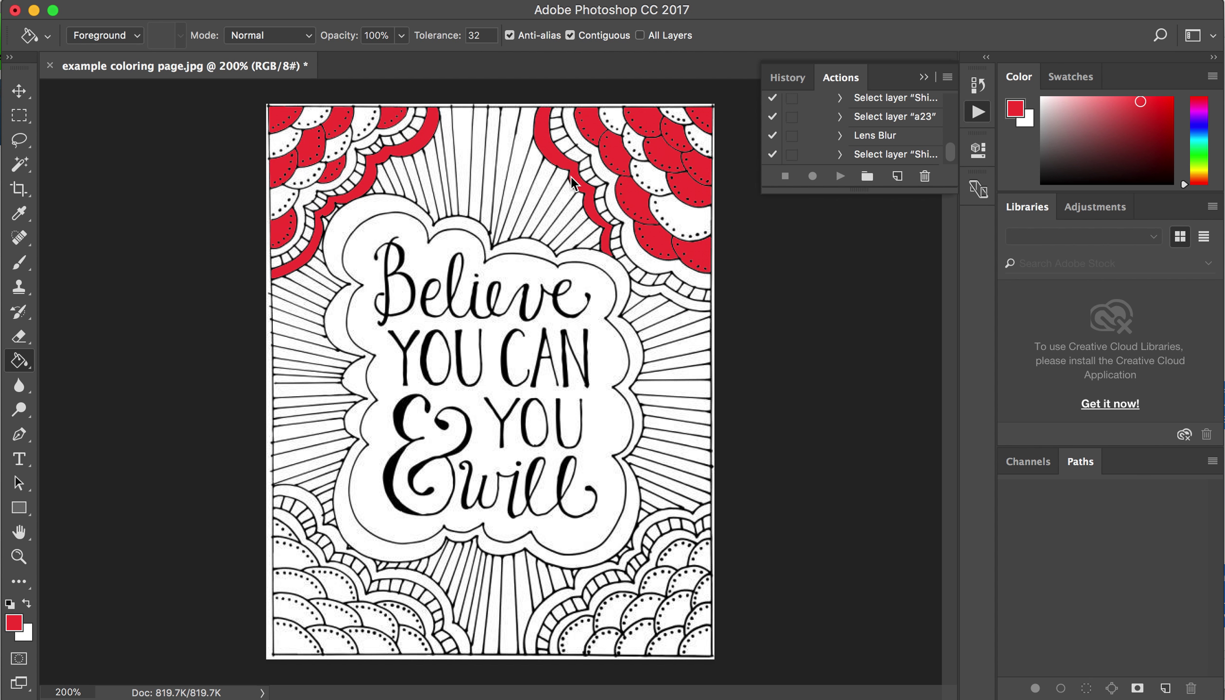
{"action": "left_click", "coordinate": [648, 292]}
Select the uppermost ray on the page's left side, just below the red band, with the Magic Wand tool
{"action": "left_click", "coordinate": [20, 164]}
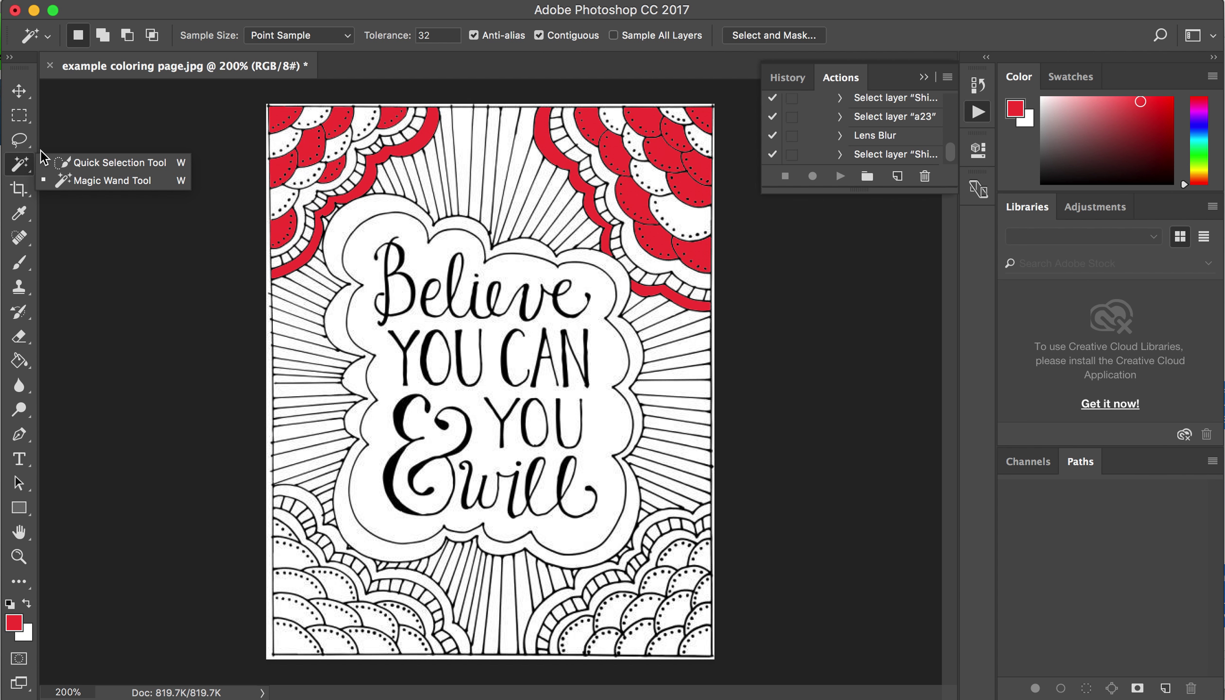
{"action": "left_click", "coordinate": [85, 181]}
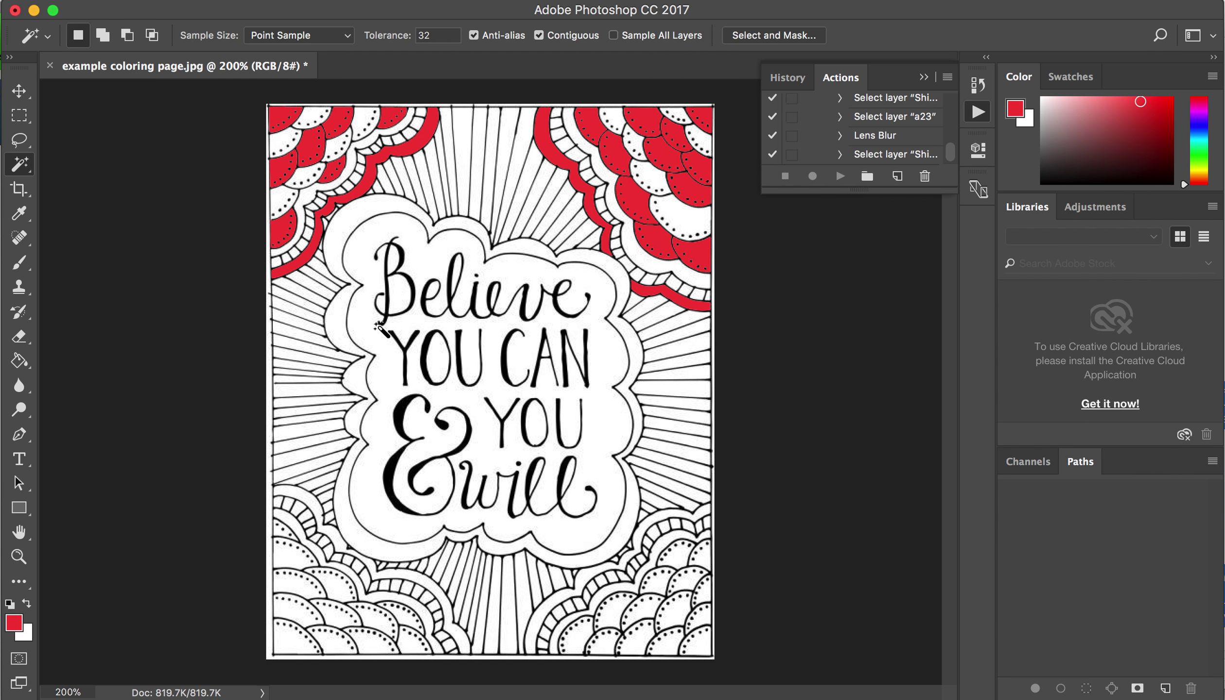
{"action": "left_click", "coordinate": [305, 296]}
Set the foreground color to blue #3052e4
{"action": "left_click", "coordinate": [14, 621]}
{"action": "left_click", "coordinate": [578, 280]}
{"action": "left_click", "coordinate": [625, 293]}
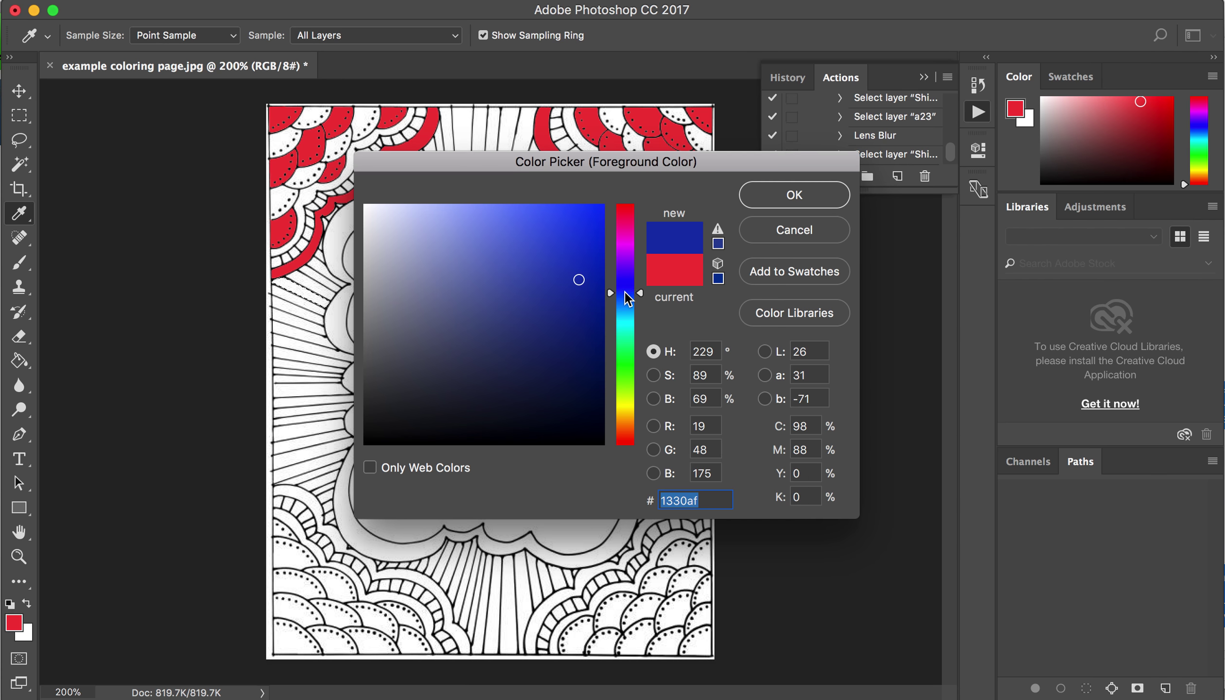
{"action": "left_click", "coordinate": [554, 229]}
{"action": "left_click", "coordinate": [783, 194]}
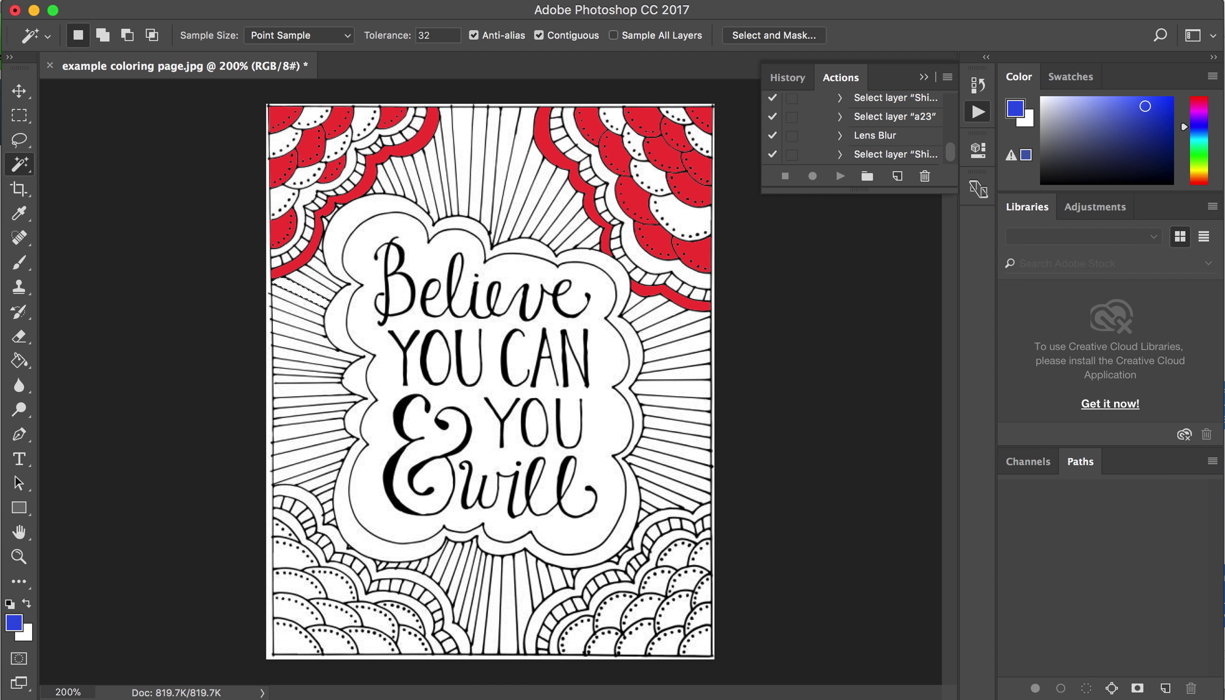
Fill the selected ray with blue using the Paint Bucket, deselect it, and fill alternating rays below it with the same blue
{"action": "left_click", "coordinate": [17, 364]}
{"action": "left_click", "coordinate": [308, 296]}
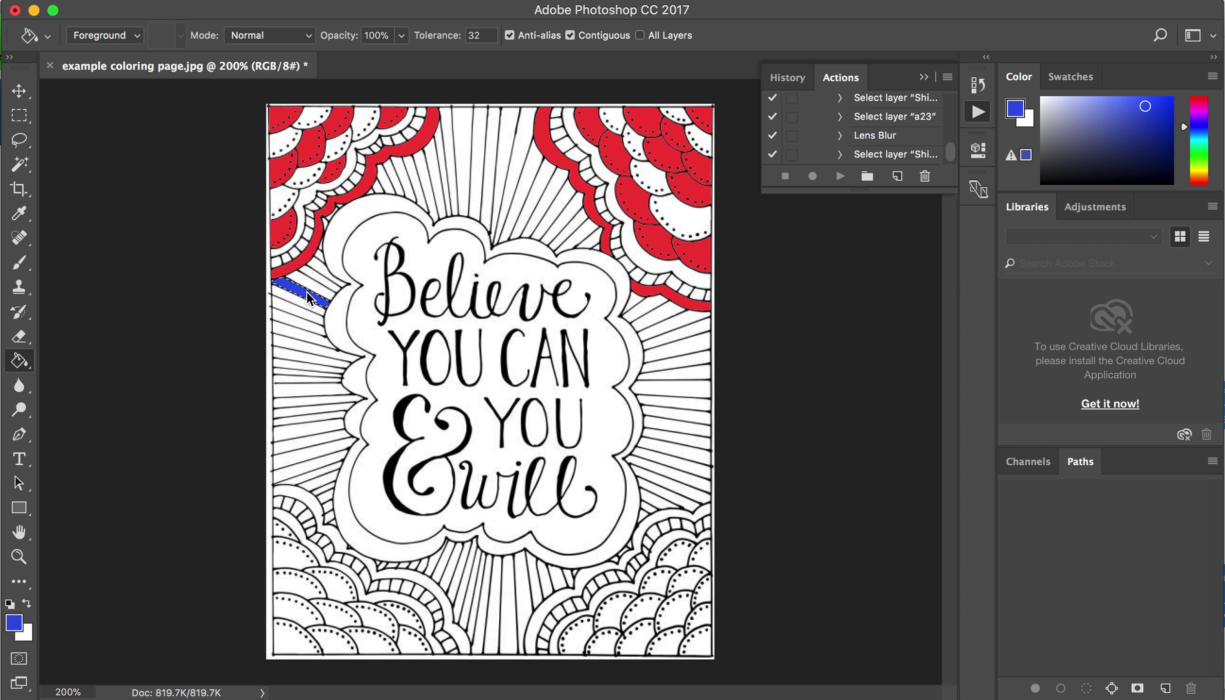
{"action": "key", "text": "super+d"}
{"action": "left_click", "coordinate": [303, 313]}
{"action": "left_click", "coordinate": [304, 337]}
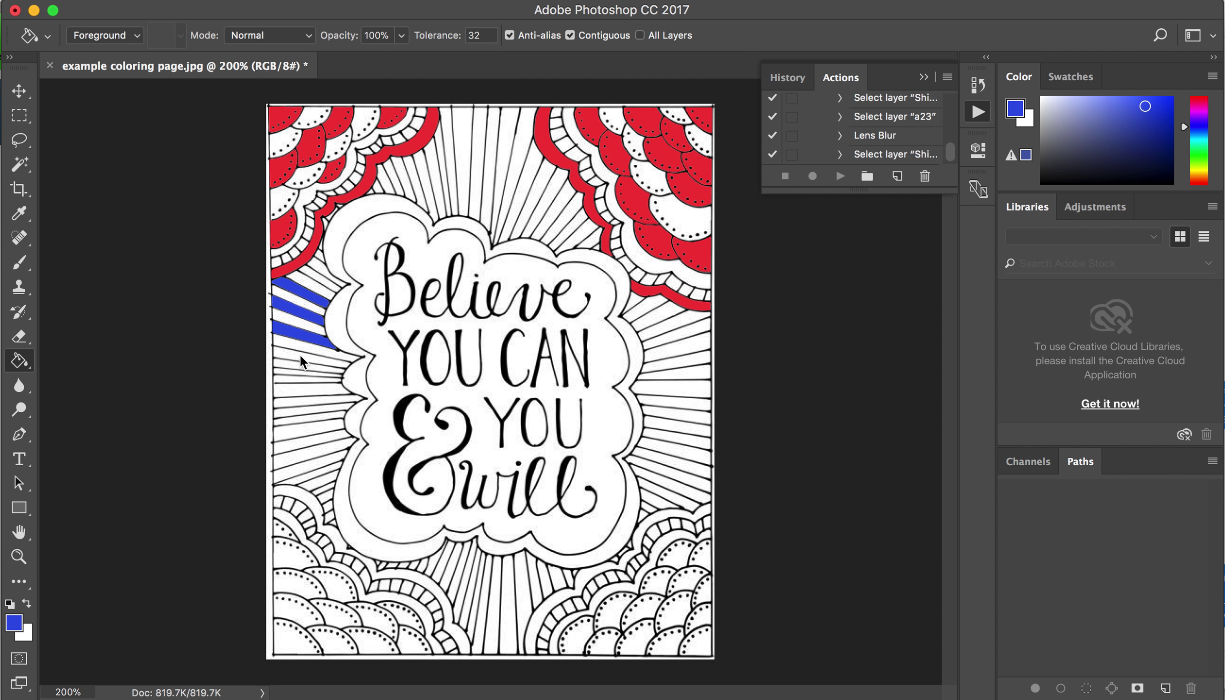
{"action": "left_click", "coordinate": [302, 357]}
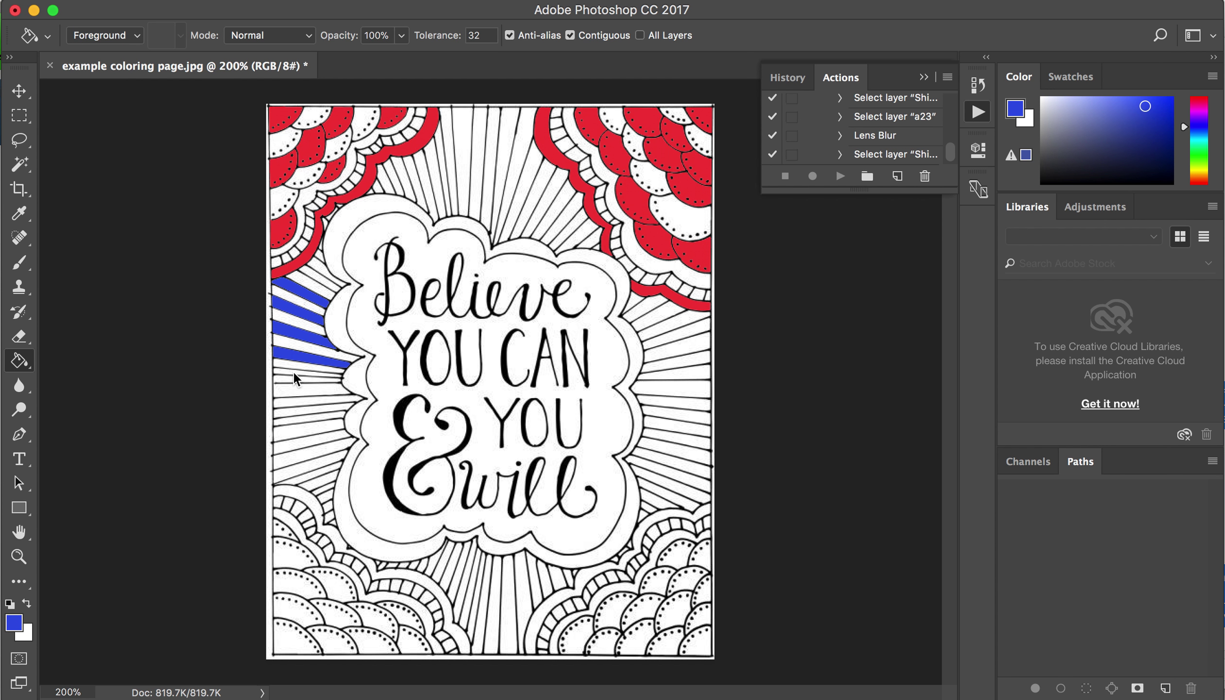
{"action": "left_click", "coordinate": [299, 373]}
{"action": "left_click", "coordinate": [297, 388]}
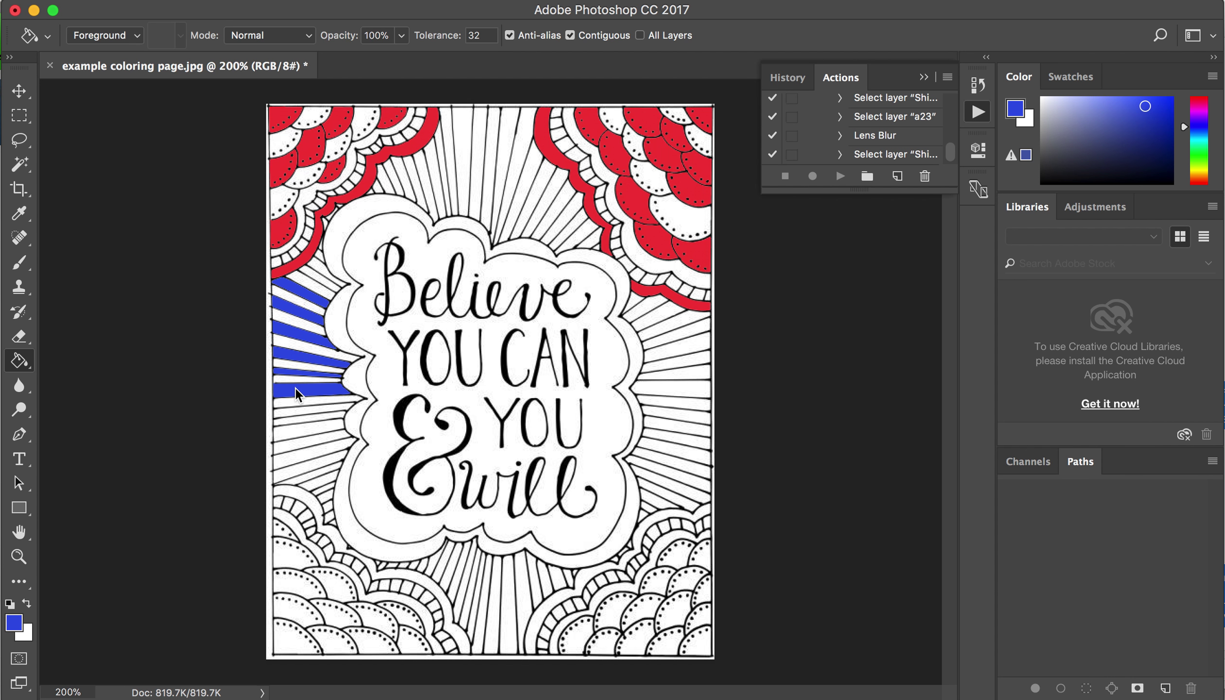
Select the cloud-shaped border band around the lettering with the Magic Wand and switch to the Brush tool
{"action": "left_click", "coordinate": [19, 165]}
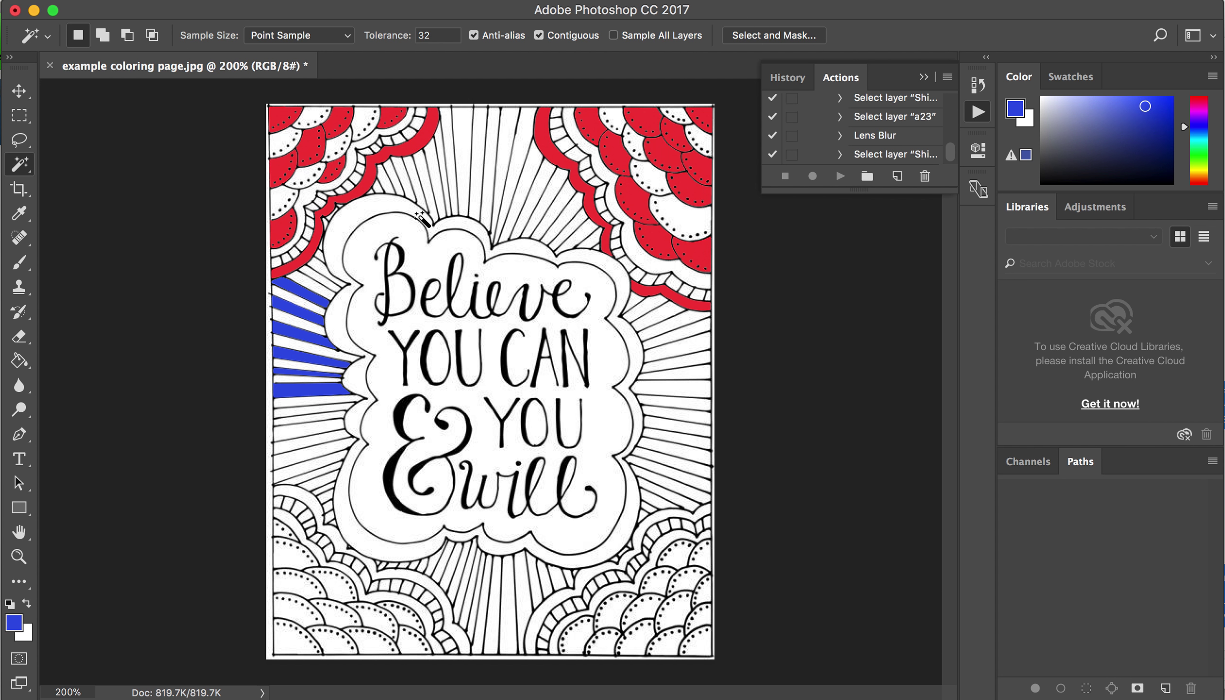
{"action": "left_click", "coordinate": [355, 222]}
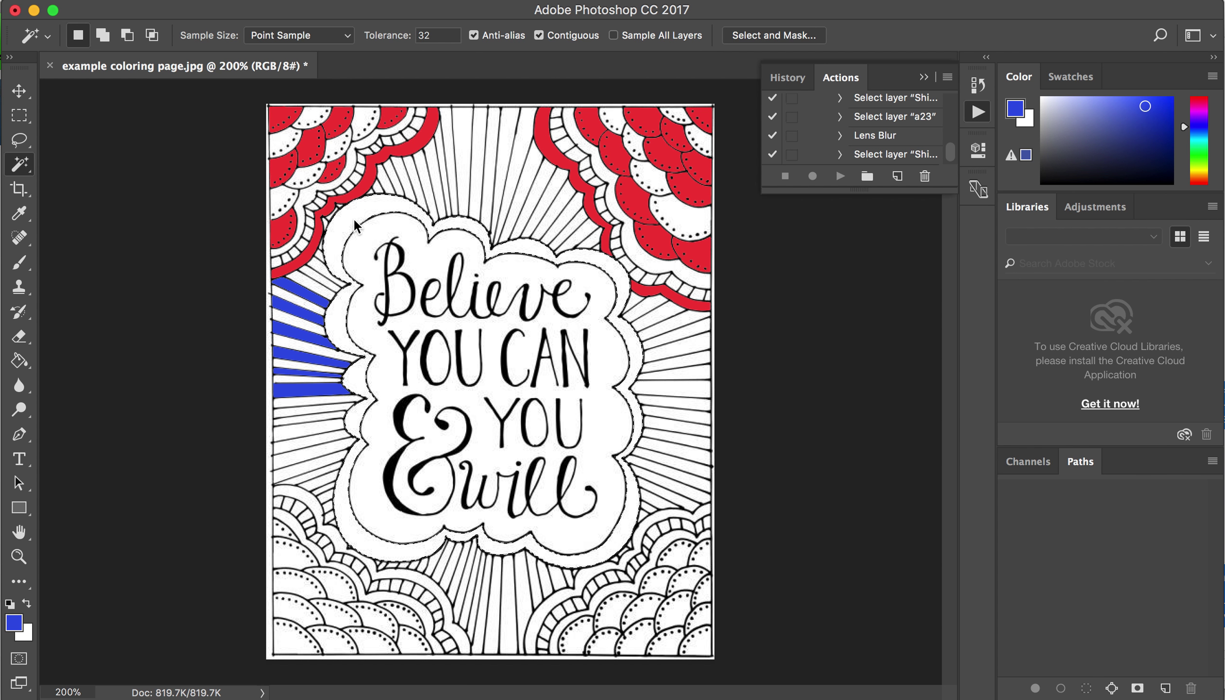
{"action": "left_click", "coordinate": [20, 266]}
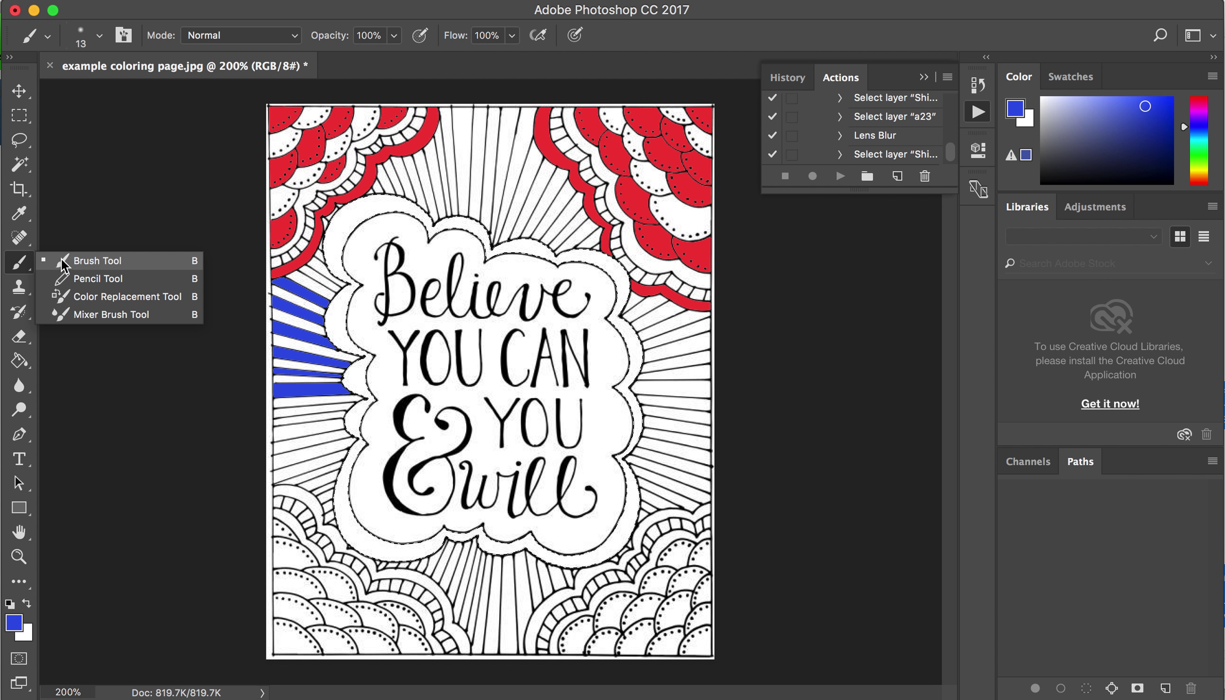
{"action": "left_click", "coordinate": [64, 263]}
Set the foreground color to green #24bd2e and the brush size to 30
{"action": "left_click", "coordinate": [20, 627]}
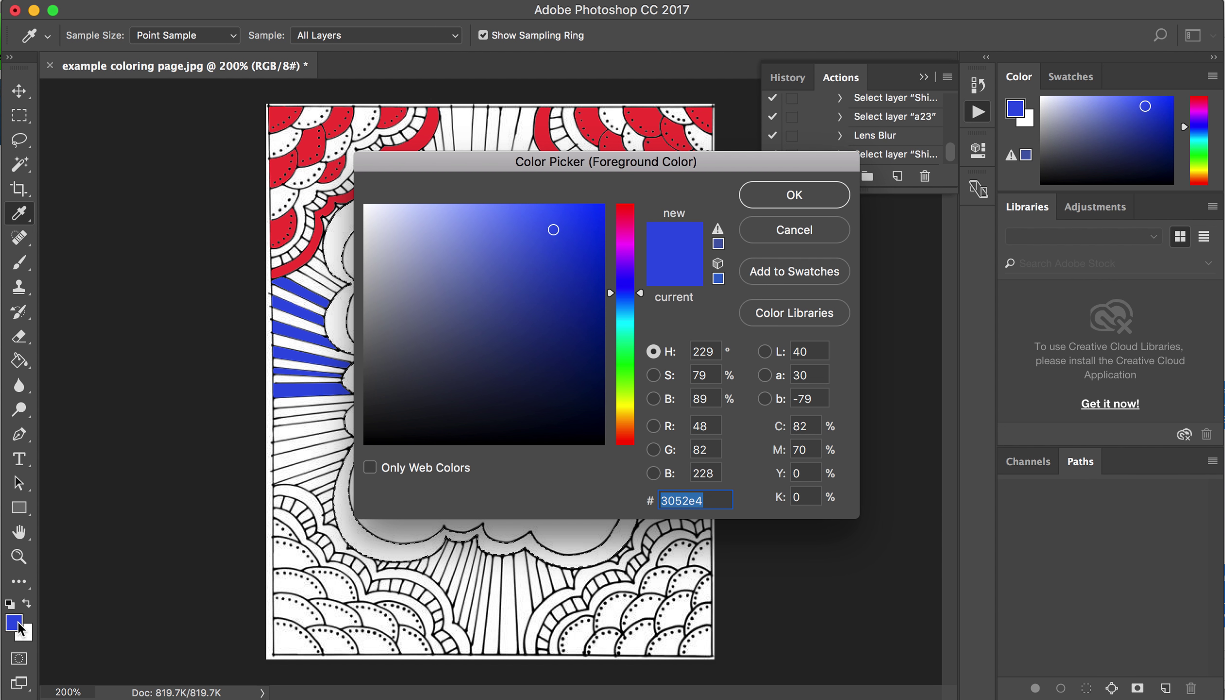
{"action": "left_click", "coordinate": [626, 362]}
{"action": "left_click", "coordinate": [560, 265]}
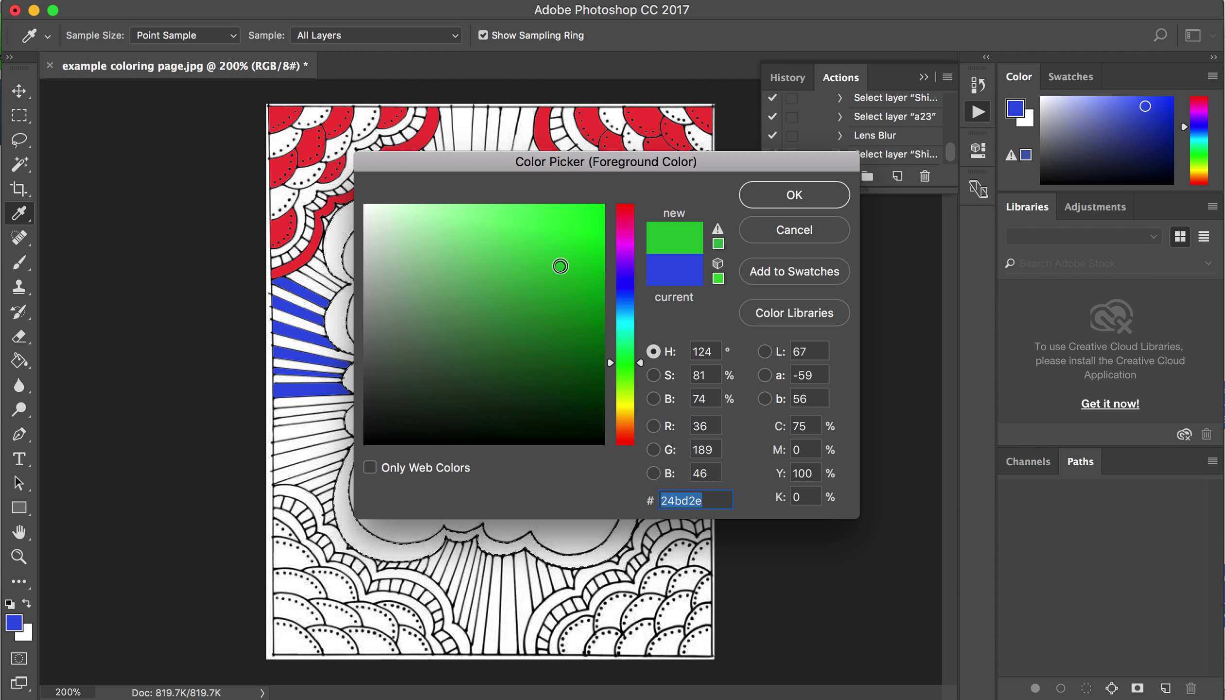
{"action": "left_click", "coordinate": [792, 193]}
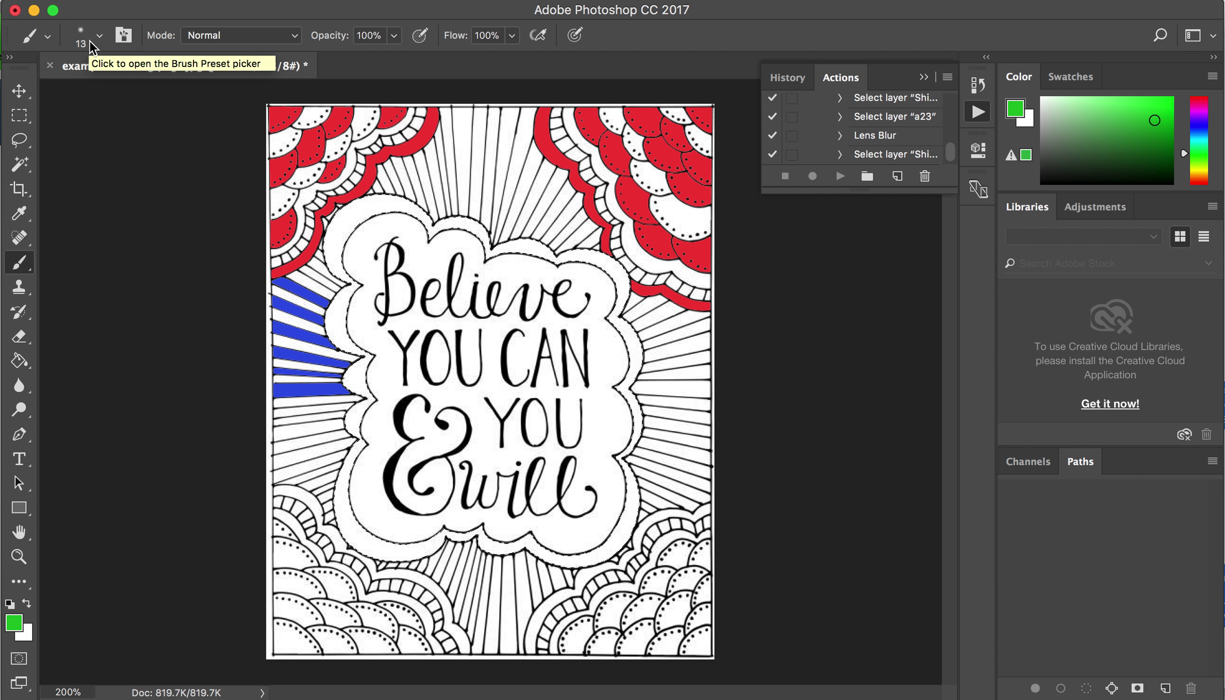
{"action": "key", "text": "bracketright"}
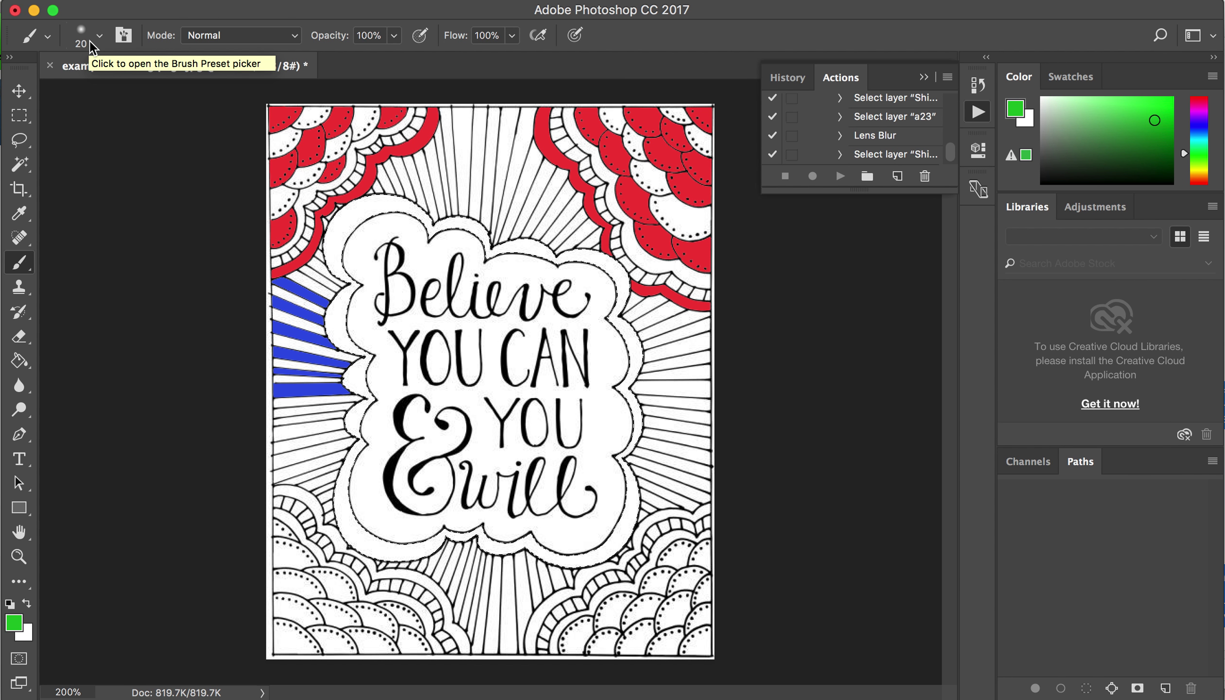
{"action": "key", "text": "bracketright"}
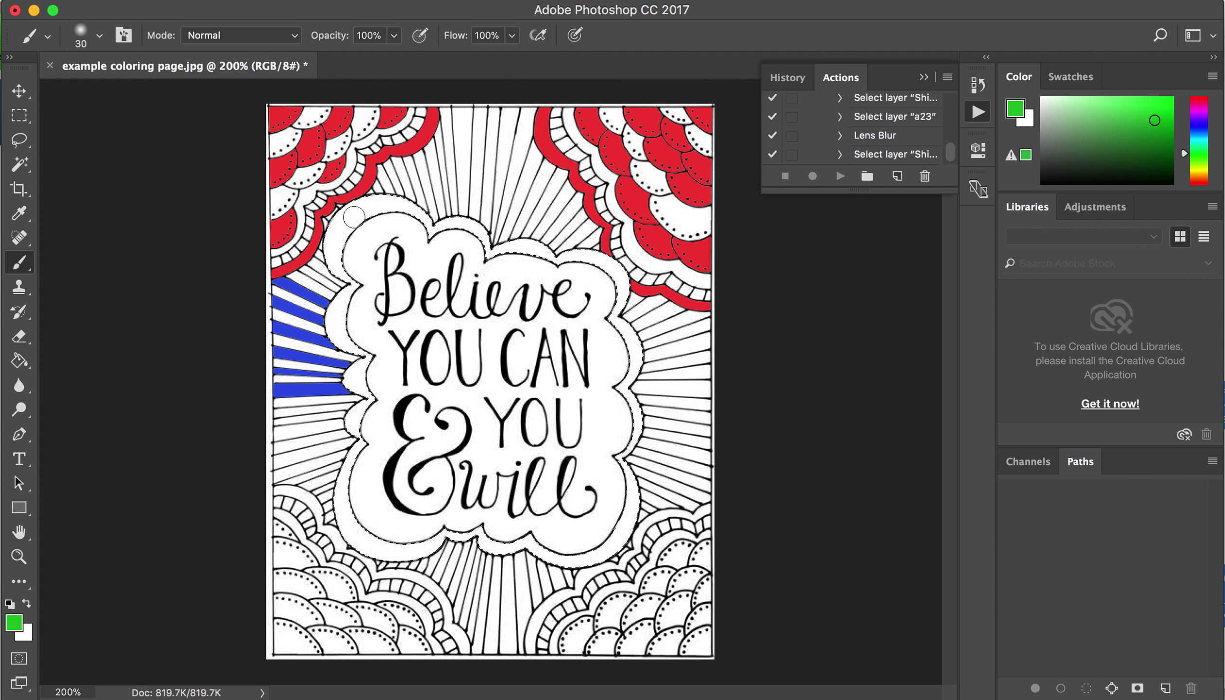
Paint the upper-left part of the selected cloud border band green, down to its middle left scallops
{"action": "left_click_drag", "start_coordinate": [354, 216], "coordinate": [330, 265]}
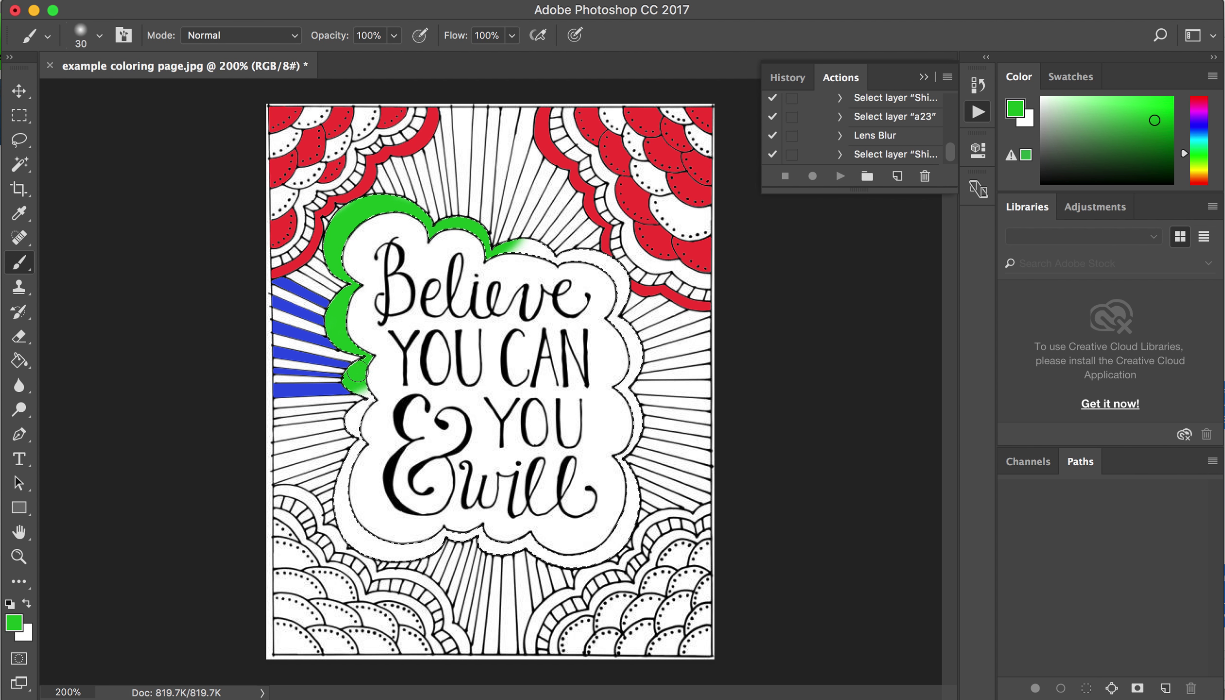
Choose a lighter green and a brush size of 60, and paint the border band's upper-right, right and lower-left scallops
{"action": "left_click", "coordinate": [15, 625]}
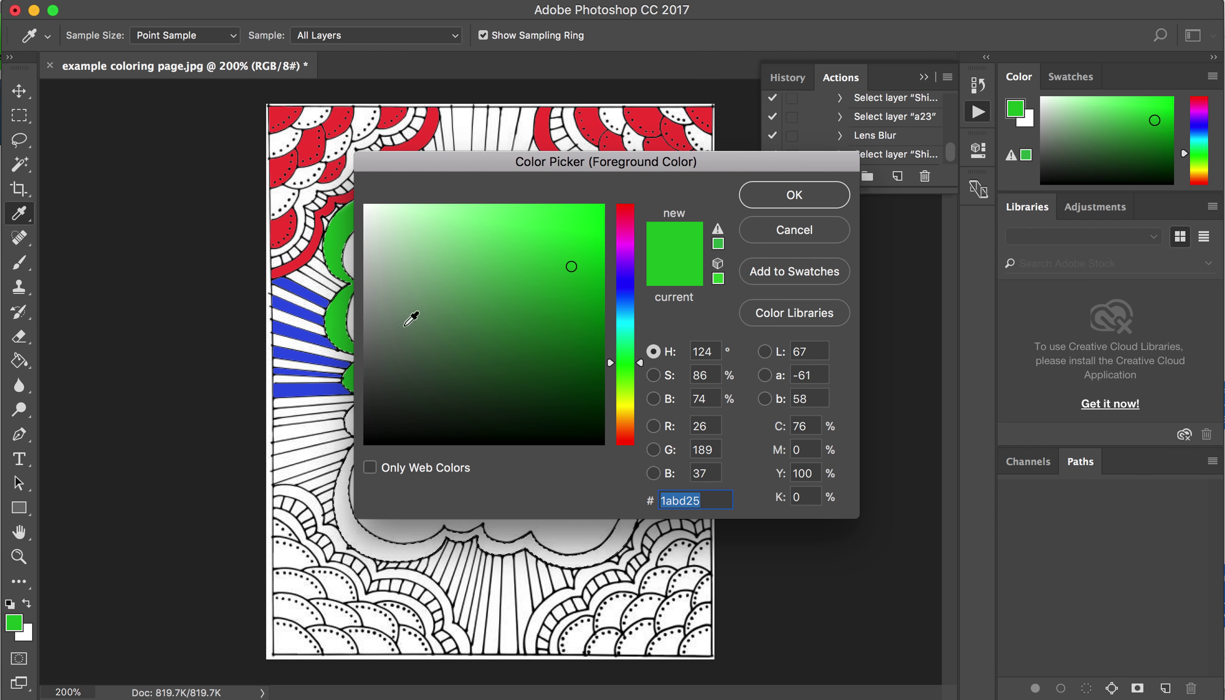
{"action": "left_click", "coordinate": [479, 253]}
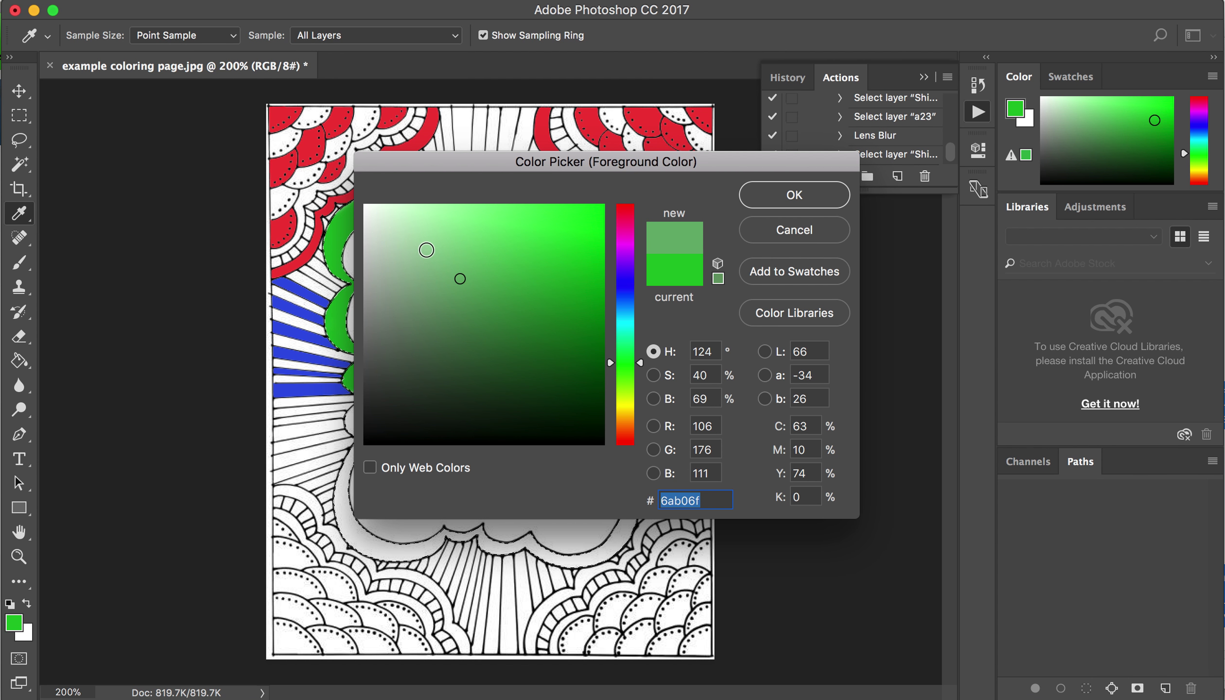
{"action": "left_click", "coordinate": [427, 236]}
{"action": "left_click", "coordinate": [743, 192]}
{"action": "key", "text": "b"}
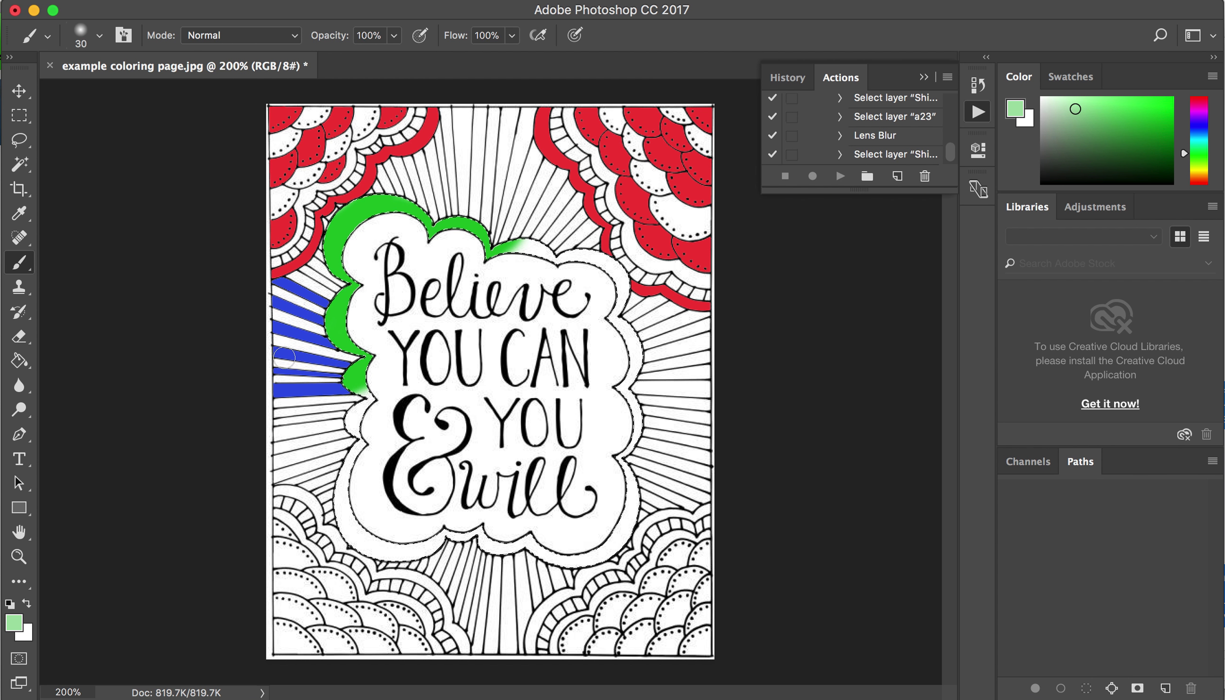
{"action": "key", "text": "bracketright"}
{"action": "key", "text": "bracketright"}
{"action": "key", "text": "bracketright"}
{"action": "mouse_move", "coordinate": [535, 222]}
{"action": "left_mouse_down"}
{"action": "mouse_move", "coordinate": [509, 257]}
{"action": "mouse_move", "coordinate": [607, 217]}
{"action": "mouse_move", "coordinate": [487, 293]}
{"action": "mouse_move", "coordinate": [300, 452]}
{"action": "left_mouse_up"}
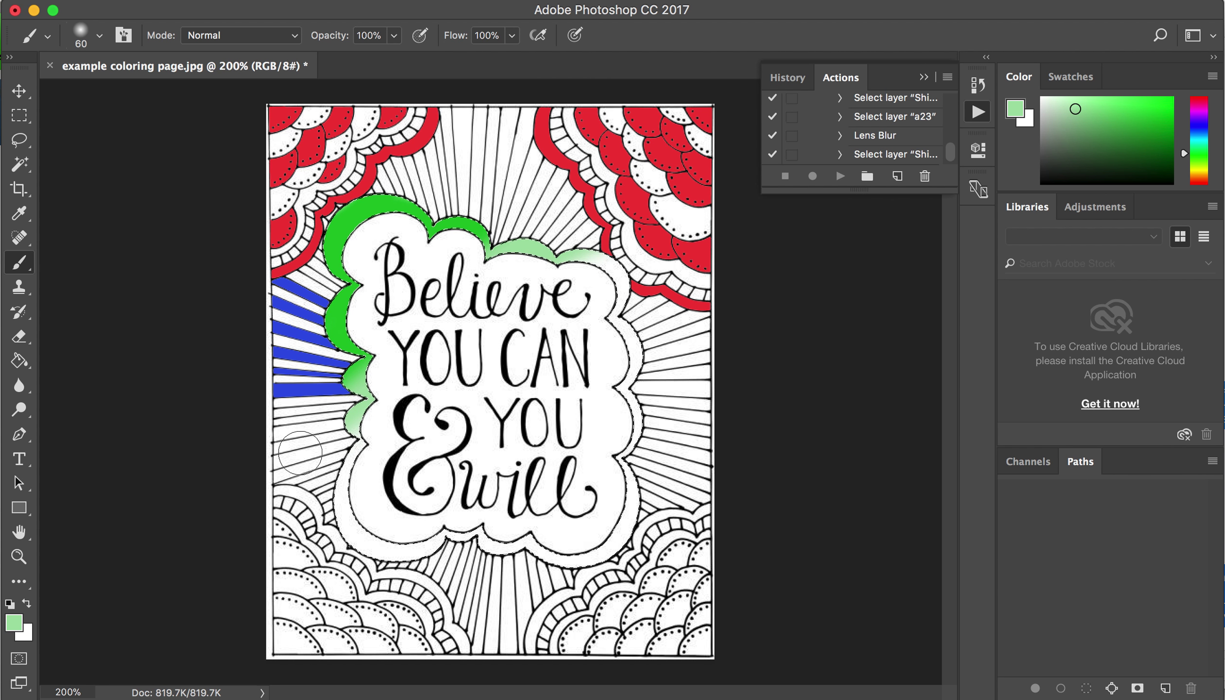
{"action": "mouse_move", "coordinate": [601, 262]}
{"action": "left_mouse_down"}
{"action": "mouse_move", "coordinate": [370, 406]}
{"action": "mouse_move", "coordinate": [205, 541]}
{"action": "left_mouse_up"}
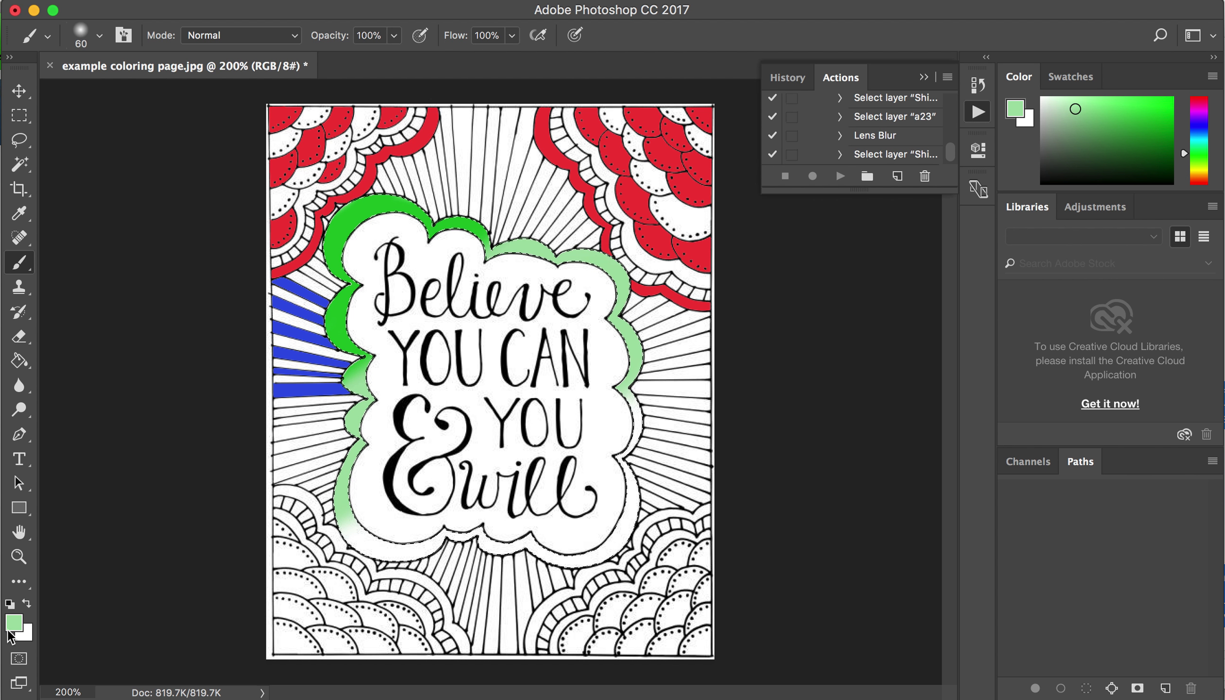
Set the foreground color to paler green #c5e8c7 and brush it along the lower-left and bottom of the cloud border
{"action": "left_click", "coordinate": [21, 617]}
{"action": "left_click", "coordinate": [402, 227]}
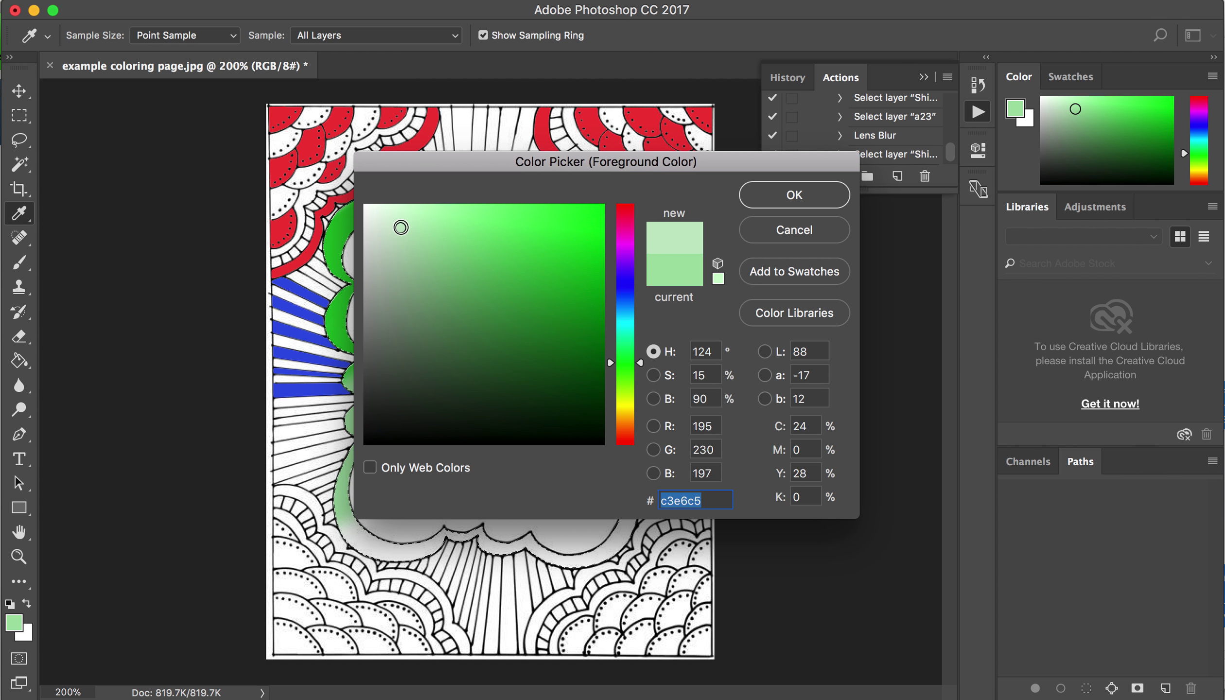
{"action": "left_click", "coordinate": [794, 195]}
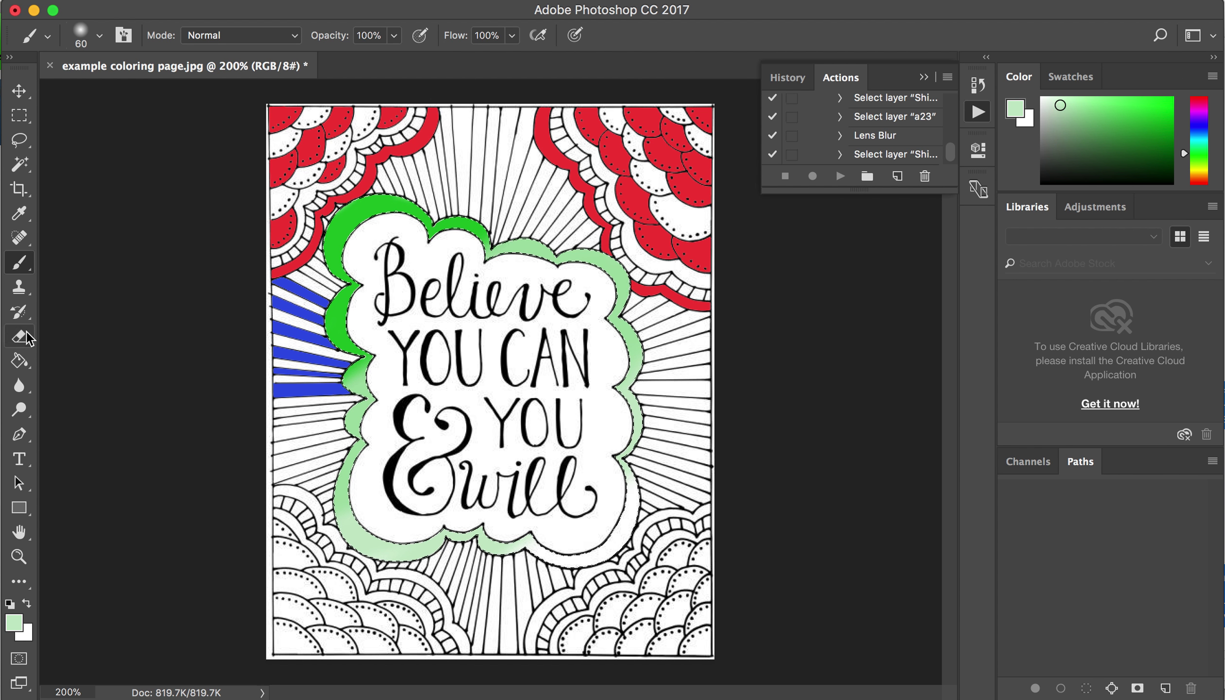
{"action": "left_click", "coordinate": [26, 605]}
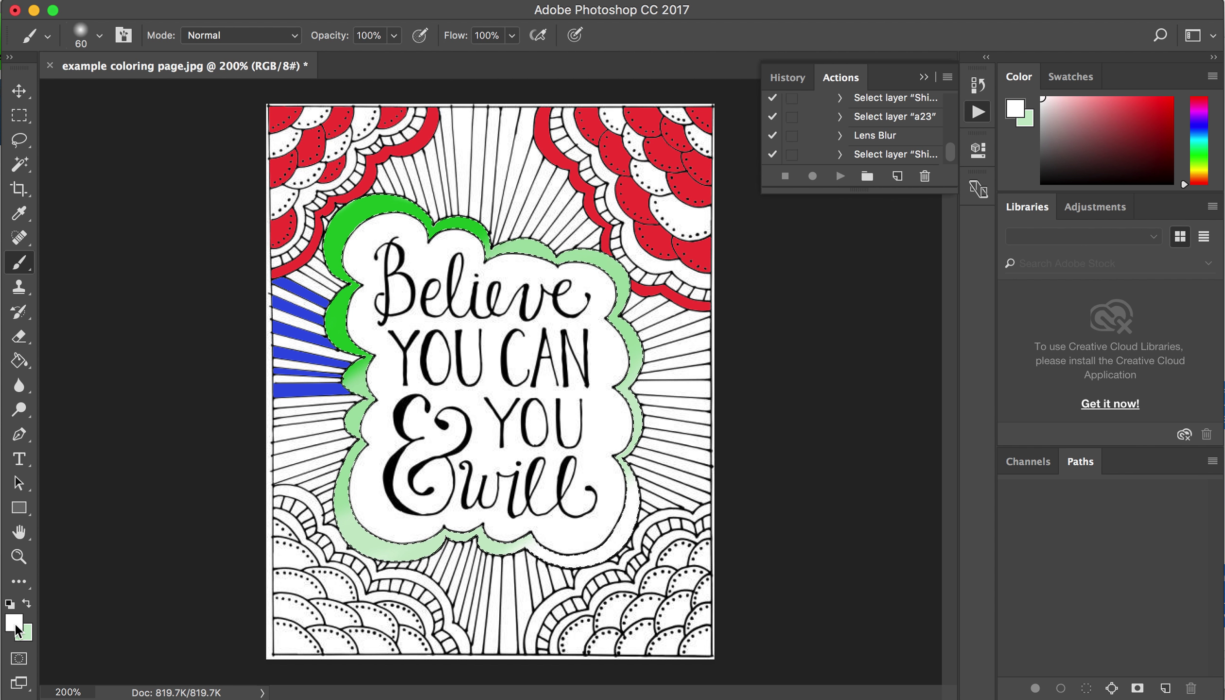
{"action": "left_click", "coordinate": [14, 624]}
{"action": "left_click", "coordinate": [834, 191]}
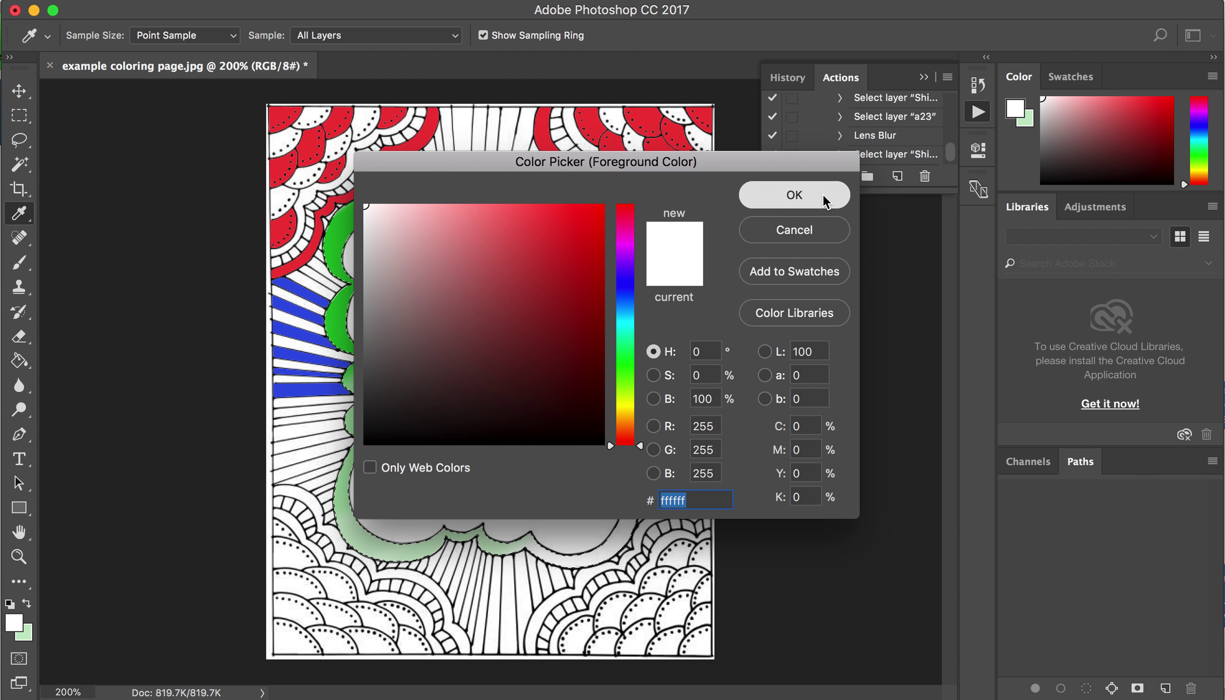
{"action": "left_click", "coordinate": [26, 605]}
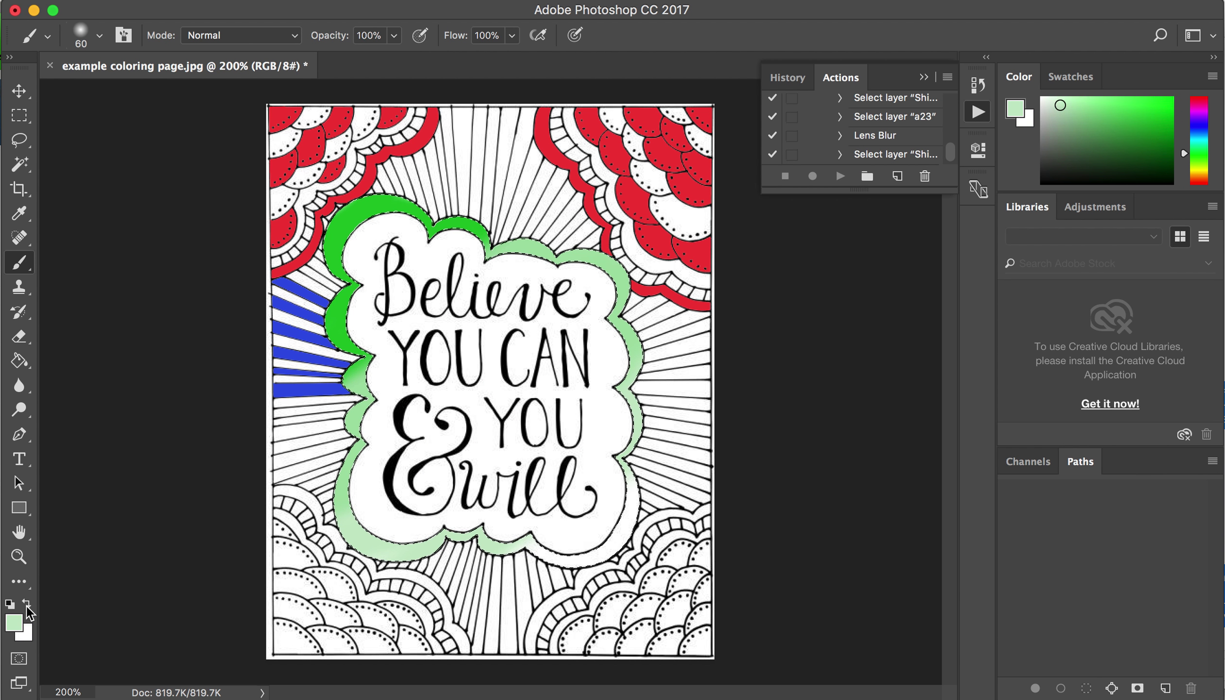
Paint the remaining lower-right part of the cloud border with very pale green #d5f4d8 and deselect the band
{"action": "left_click", "coordinate": [14, 623]}
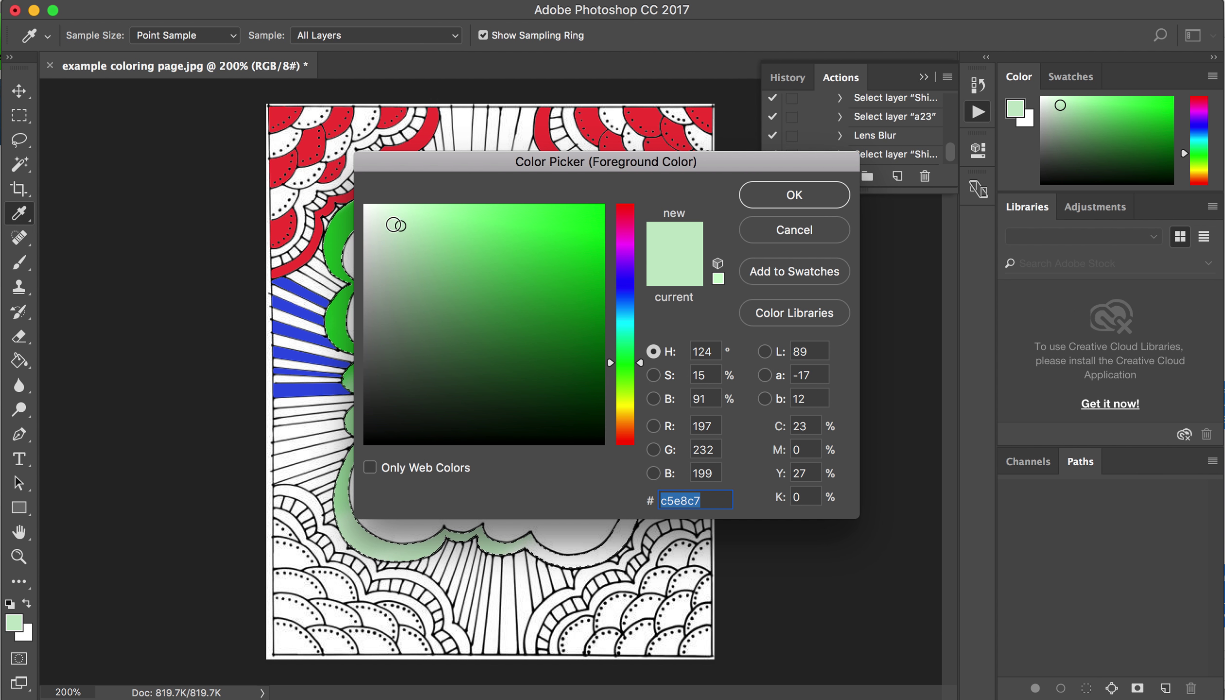
{"action": "left_click_drag", "start_coordinate": [393, 224], "coordinate": [394, 215]}
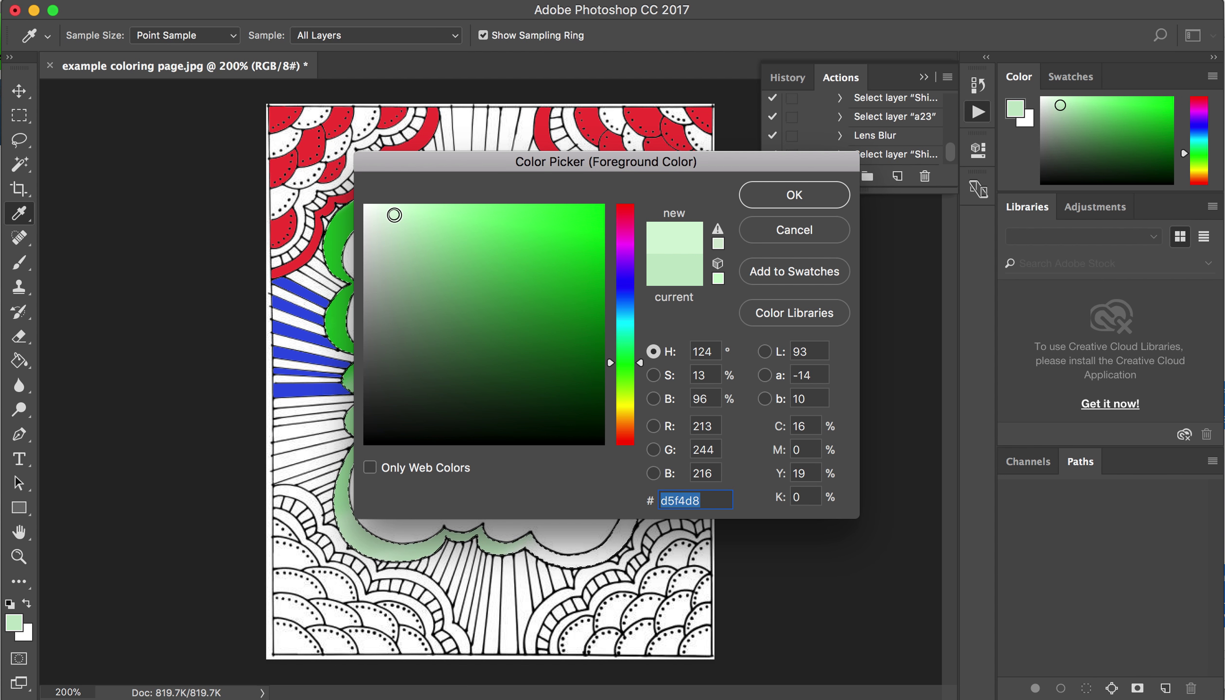
{"action": "left_click", "coordinate": [794, 195]}
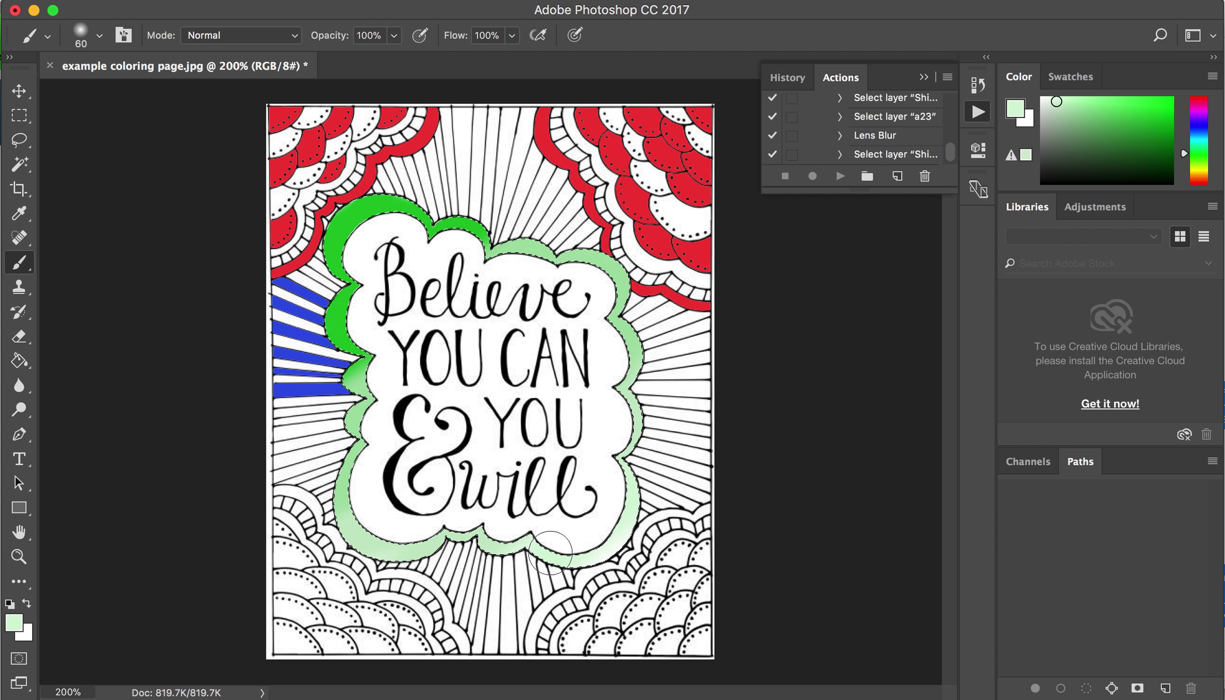
{"action": "left_click", "coordinate": [621, 519]}
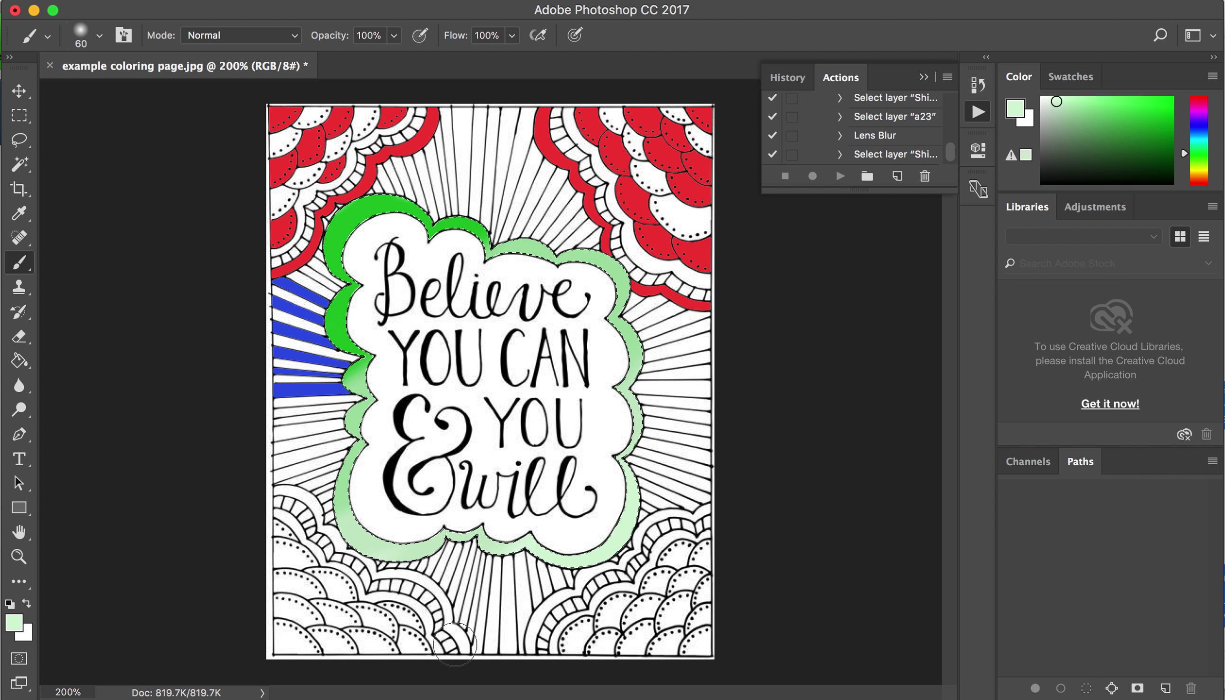
{"action": "key", "text": "super+d"}
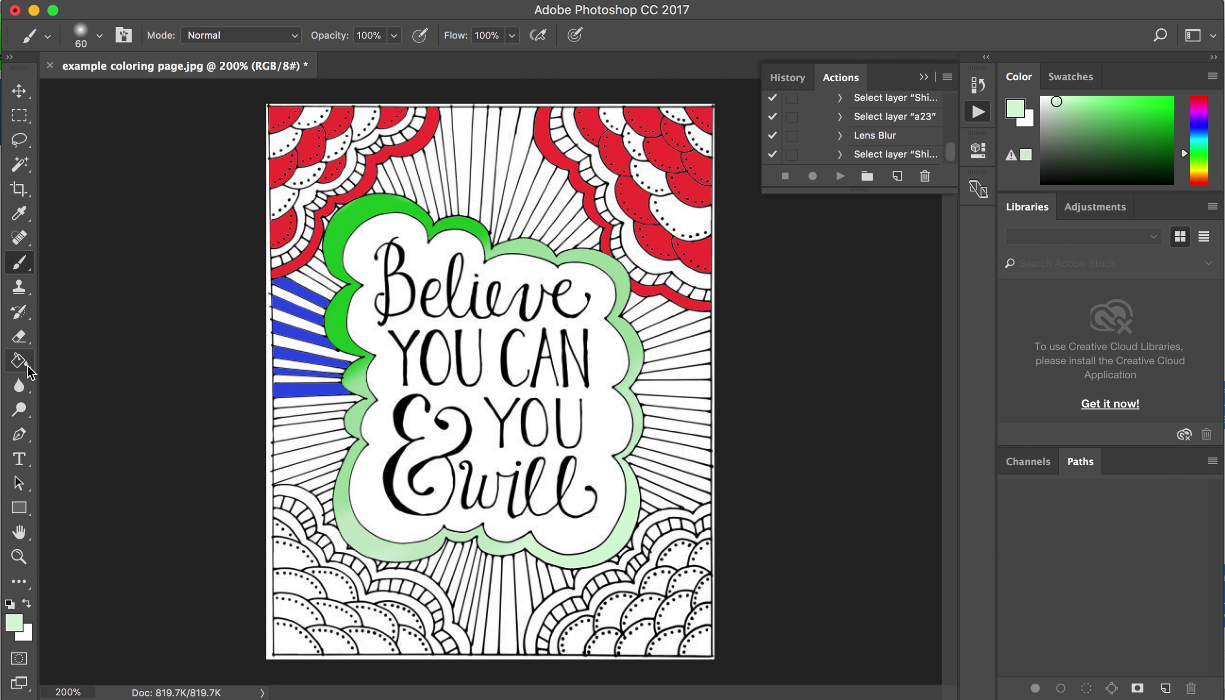
{"action": "left_click", "coordinate": [12, 625]}
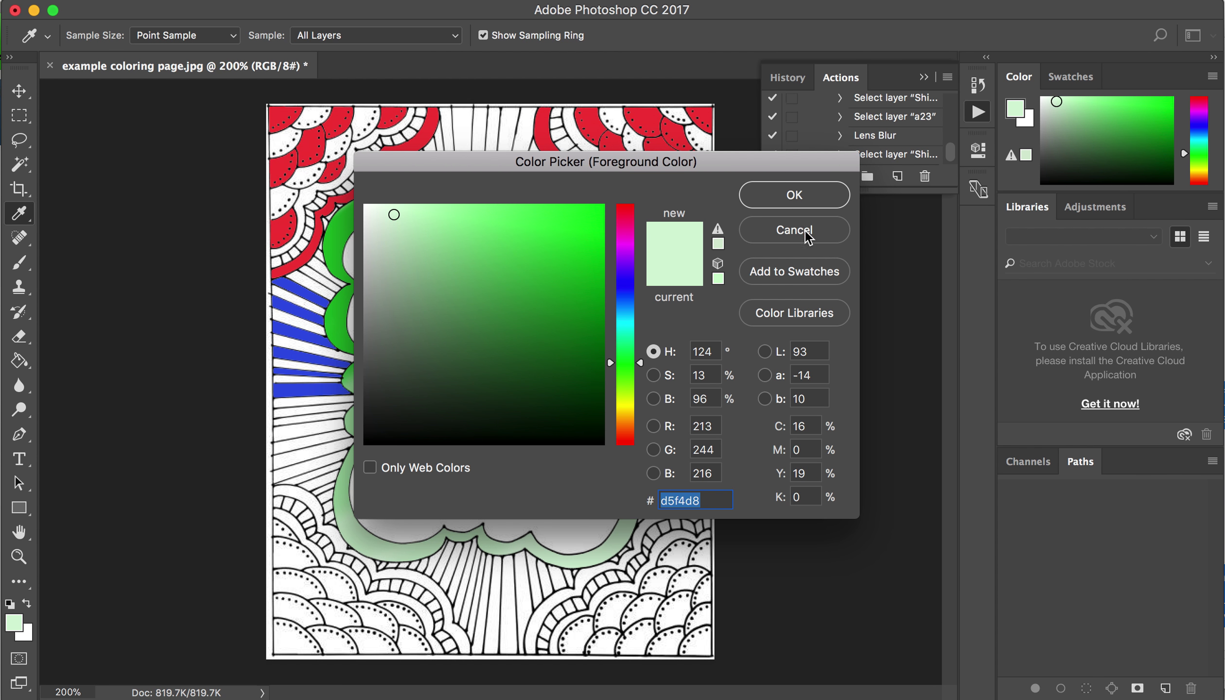
{"action": "left_click", "coordinate": [795, 201]}
{"action": "key", "text": "b"}
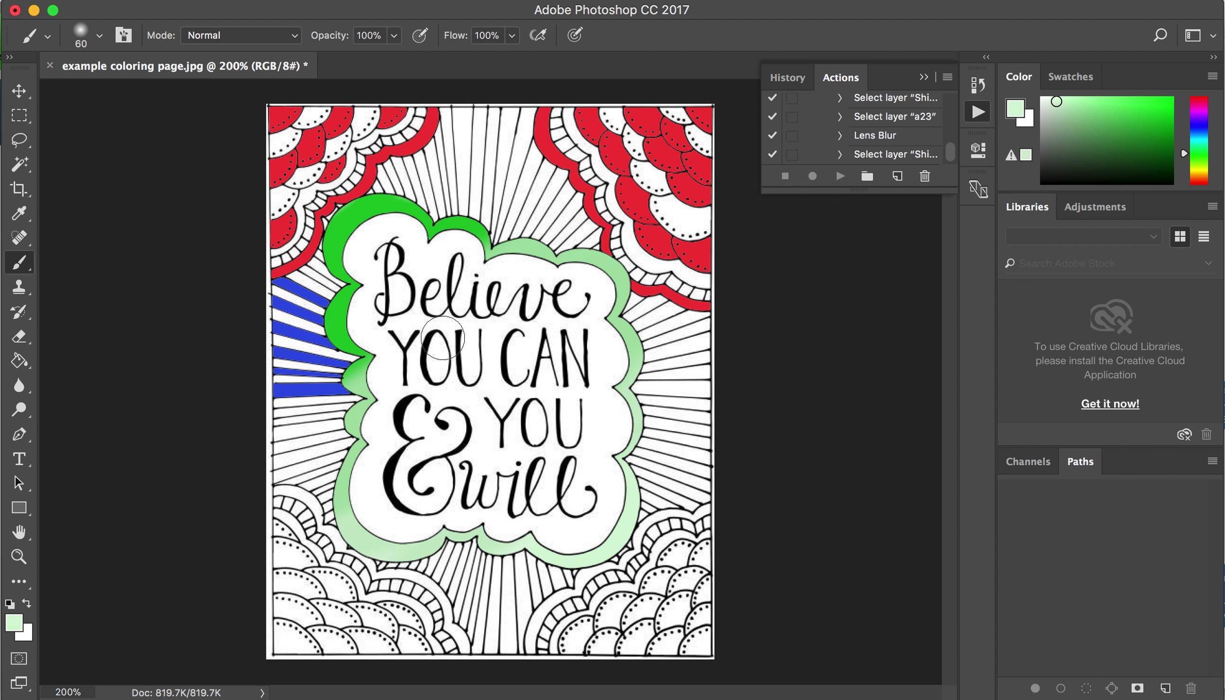